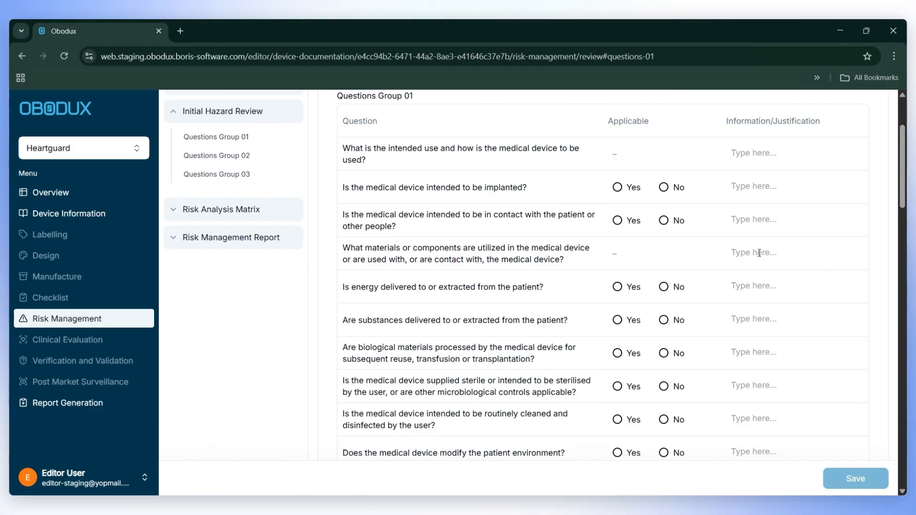
Enter the intended-use justification "Intended to be used to measure the heart rate of patients by placing the Heartguard on the upper arm of the patient.".
scroll(759, 253, down, 20)
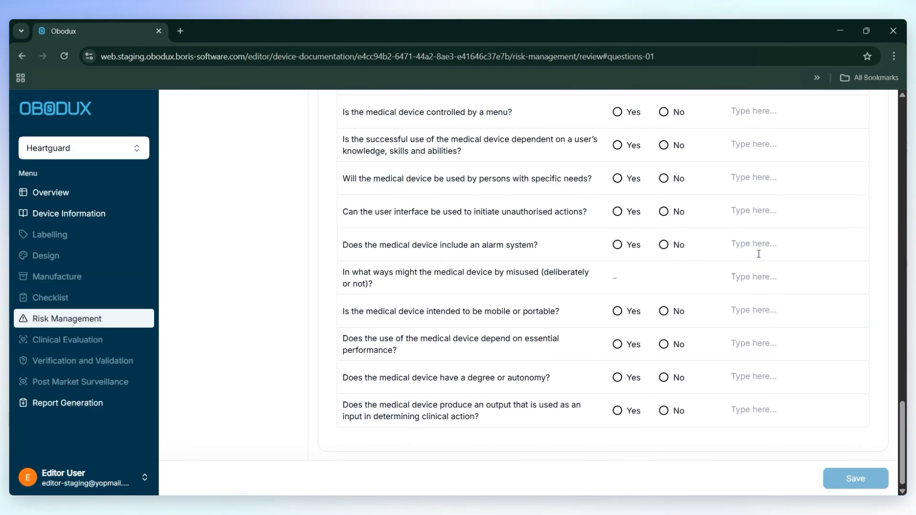
scroll(759, 254, up, 20)
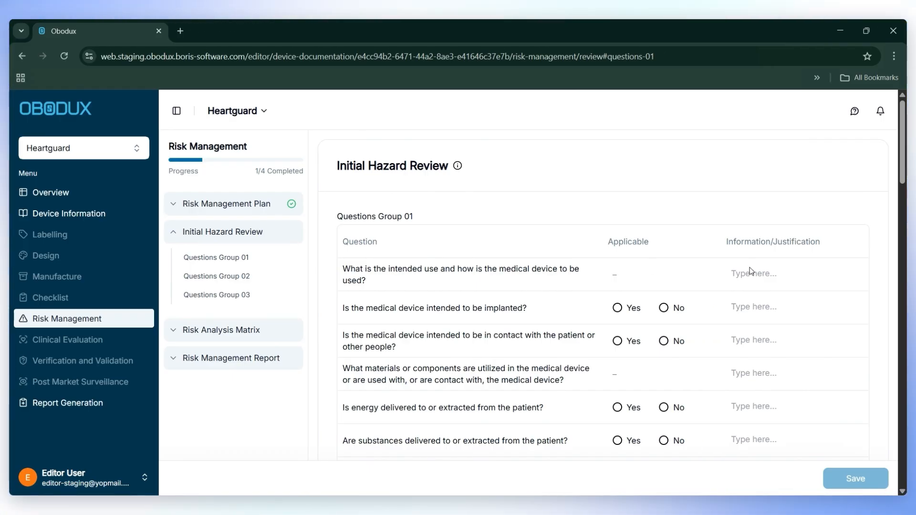
text(nded to be used to measure the hea)
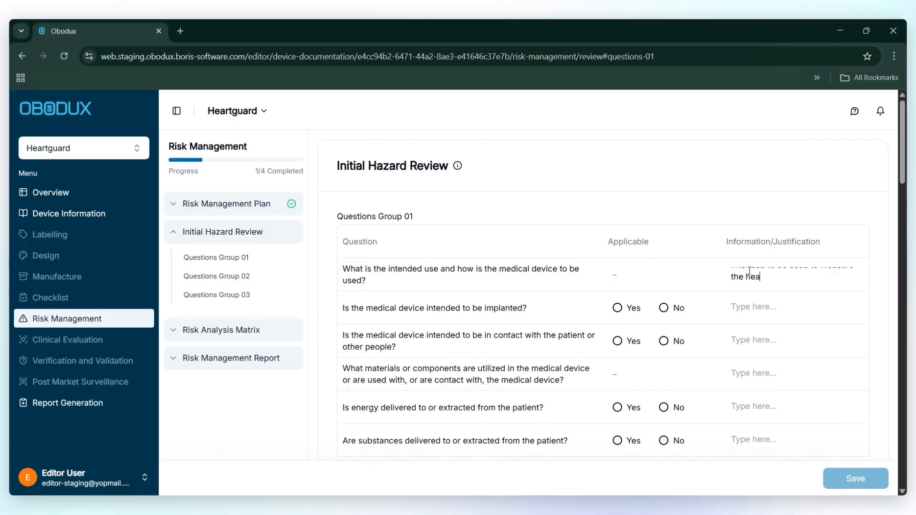
text(rt rate of patients by placing the Heartguard on the upper arm of the)
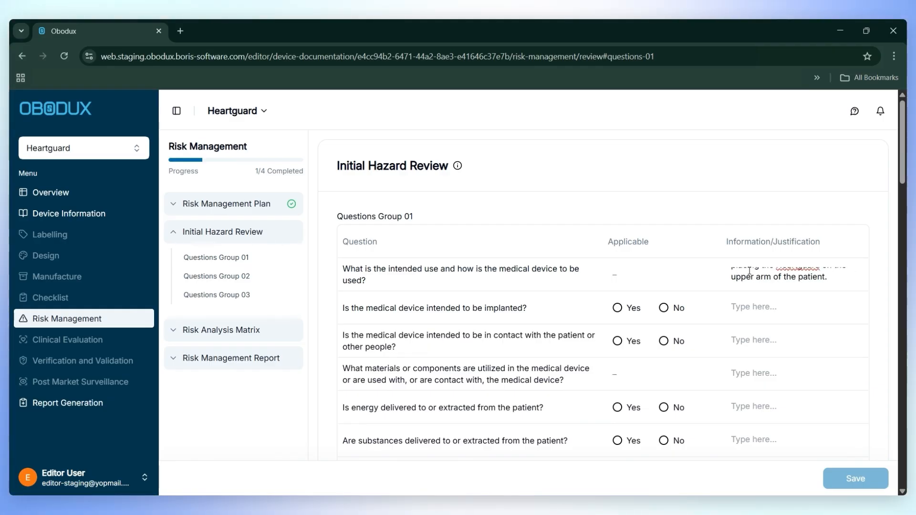
Answer No with "Not implantable" for implantation, and Yes with "To be placed on the patients arm." for contact with people.
click(664, 308)
click(748, 306)
text(Not )
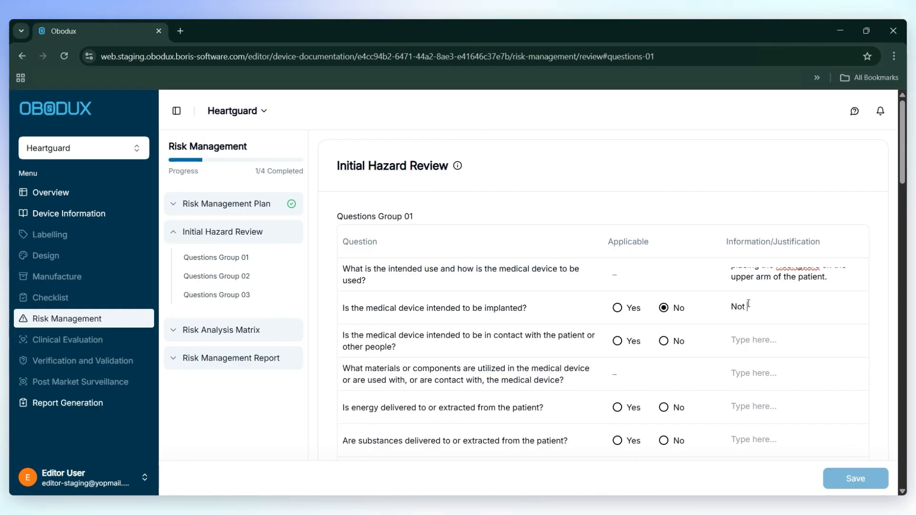
text(Implantable)
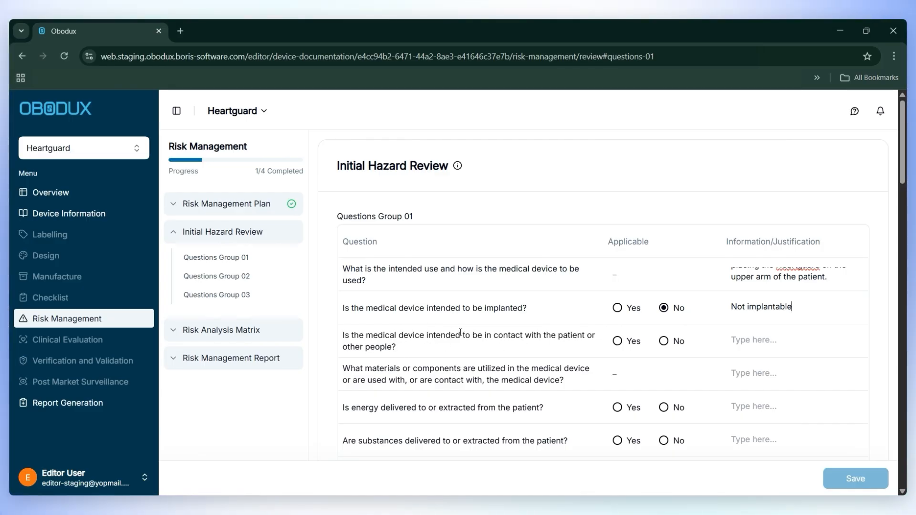
text(To )
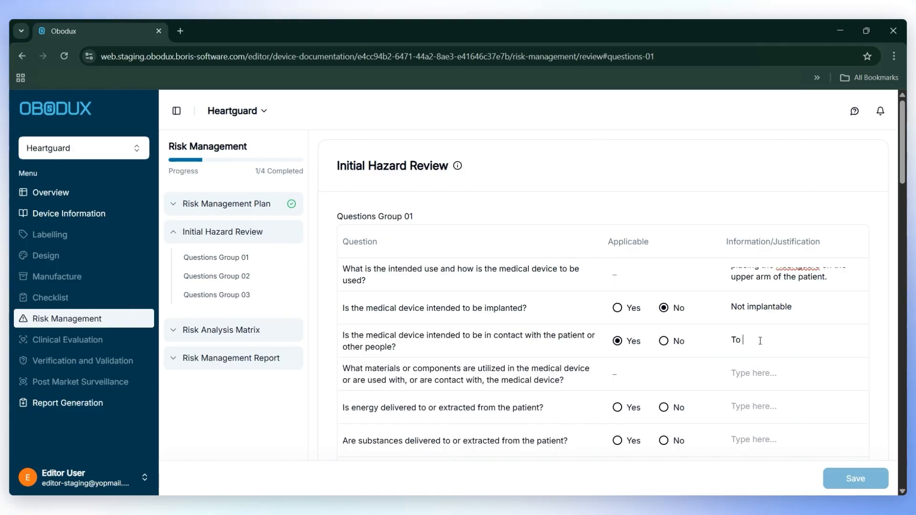
text(be placed on the patients' ar)
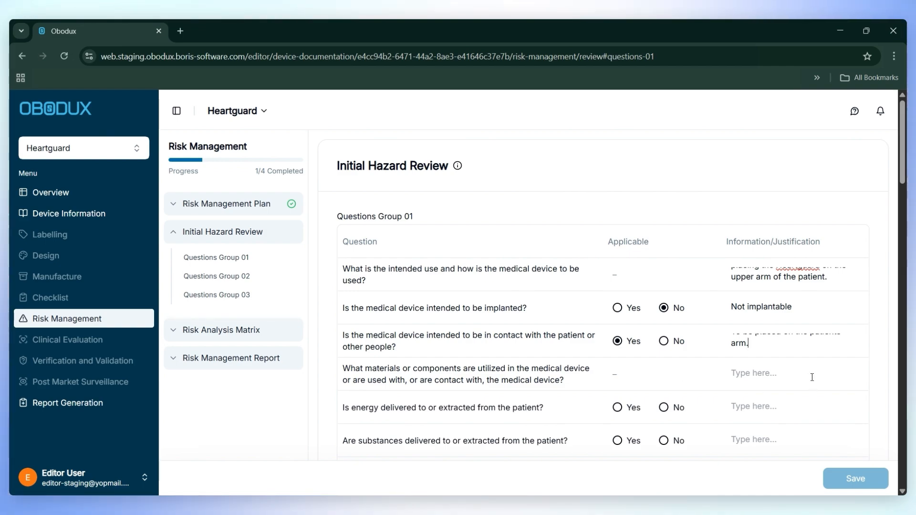
Enter "Polycarbonate body" as the materials used, and answer No with "No Energy" for energy delivered or extracted.
click(776, 370)
text(Pol)
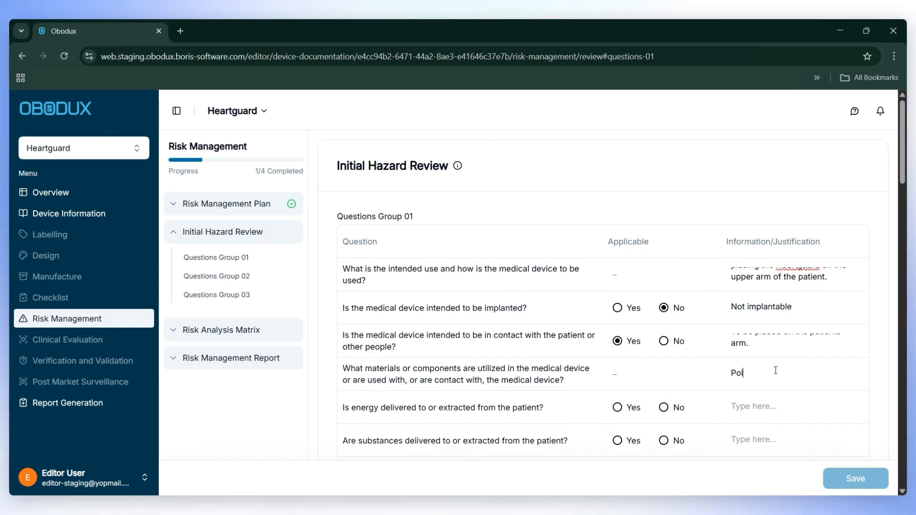
text(ycarbonate body)
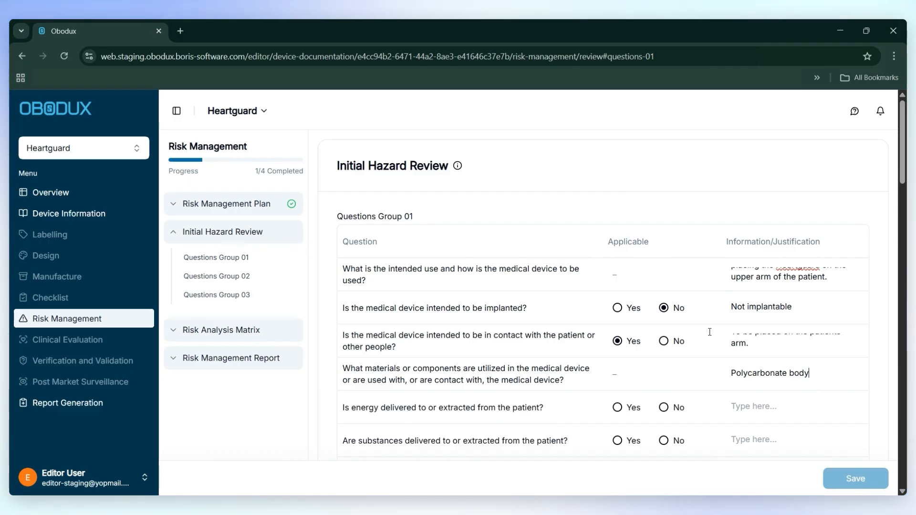
scroll(570, 327, down, 2)
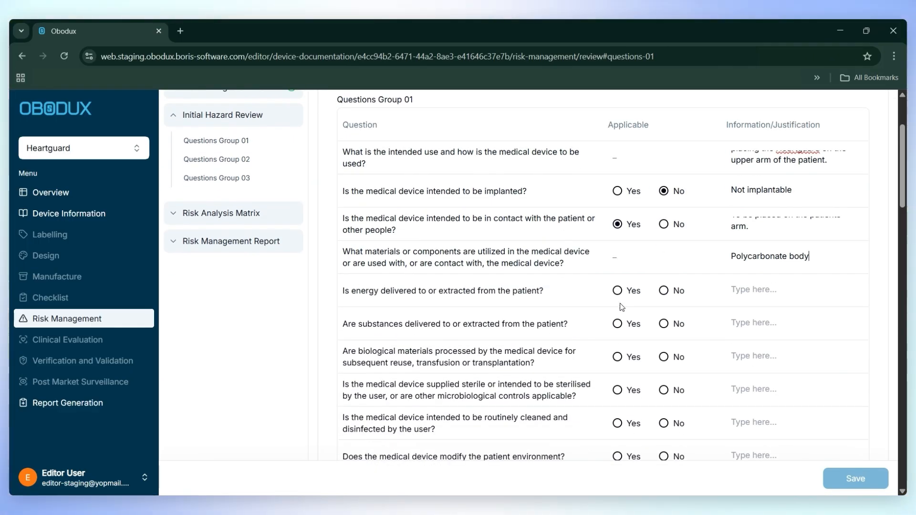
click(663, 292)
click(772, 290)
text(No Energy)
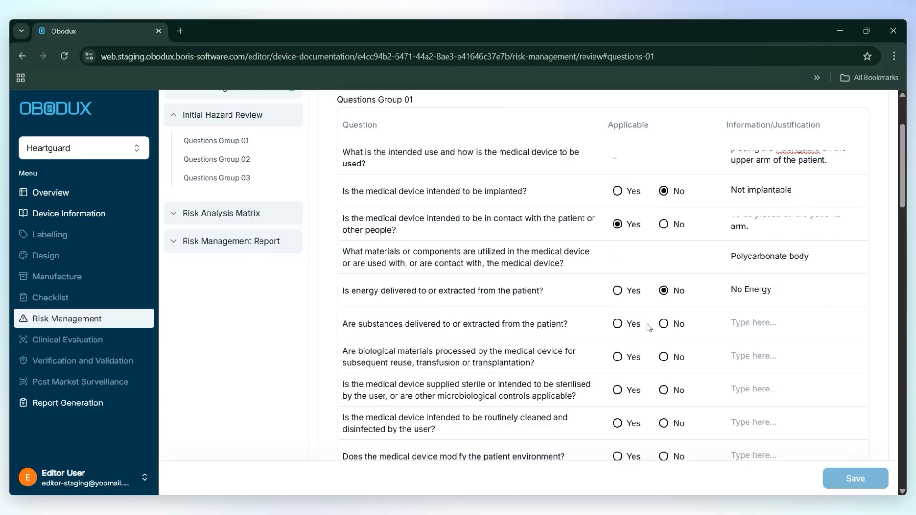
Answer No for substances delivered or extracted, with the justification "No substances delivered to or extracted from the patient".
click(663, 324)
click(769, 318)
text(No substances delivered to or extracted from the patient)
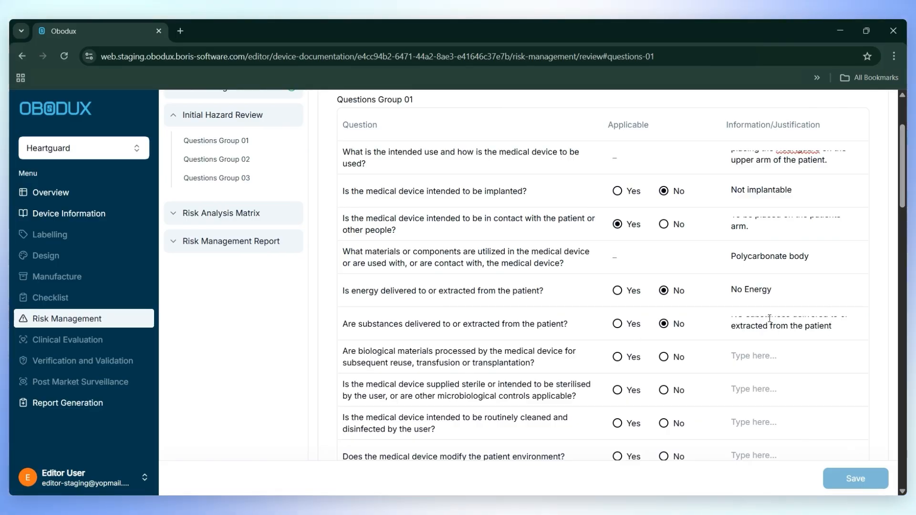
Answer No for biological material processing and for sterile supply or microbiological controls, justifying each by restating its question in the negative.
scroll(634, 301, down, 1)
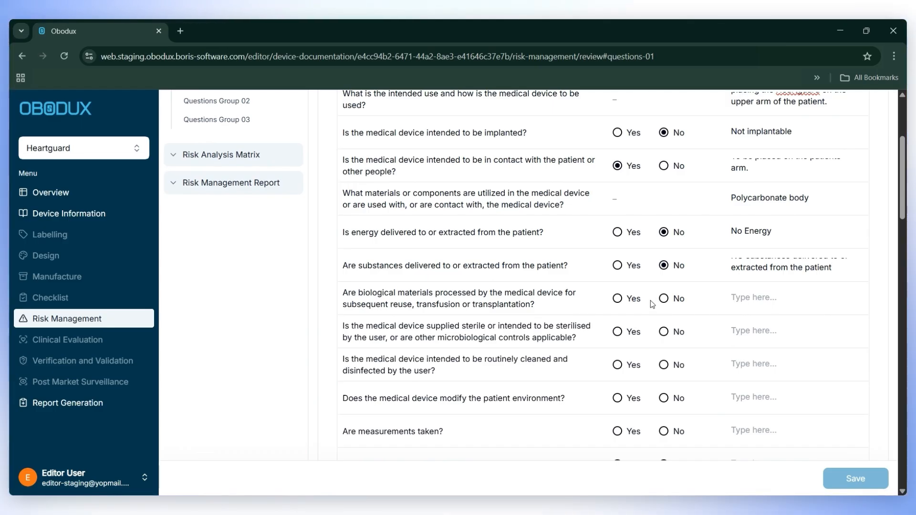
click(664, 299)
drag(358, 293, 527, 306)
click(752, 302)
text(No)
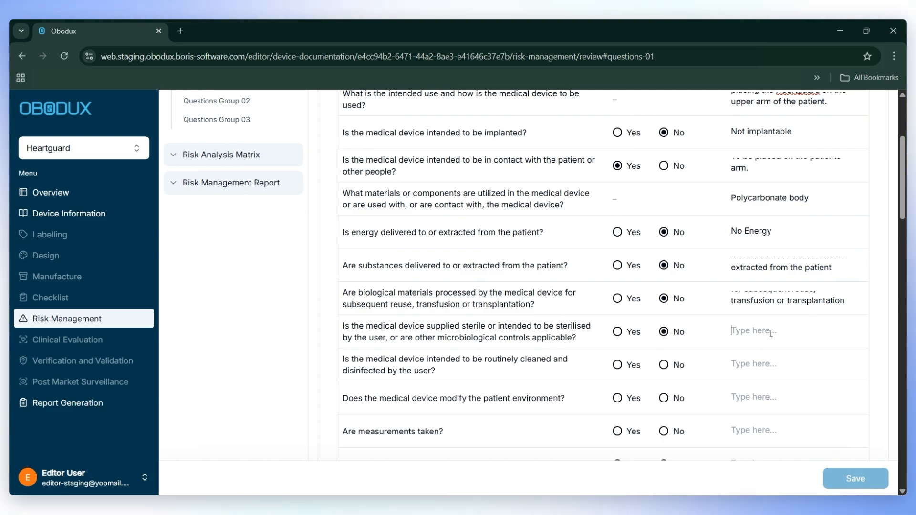
text(Not surpli)
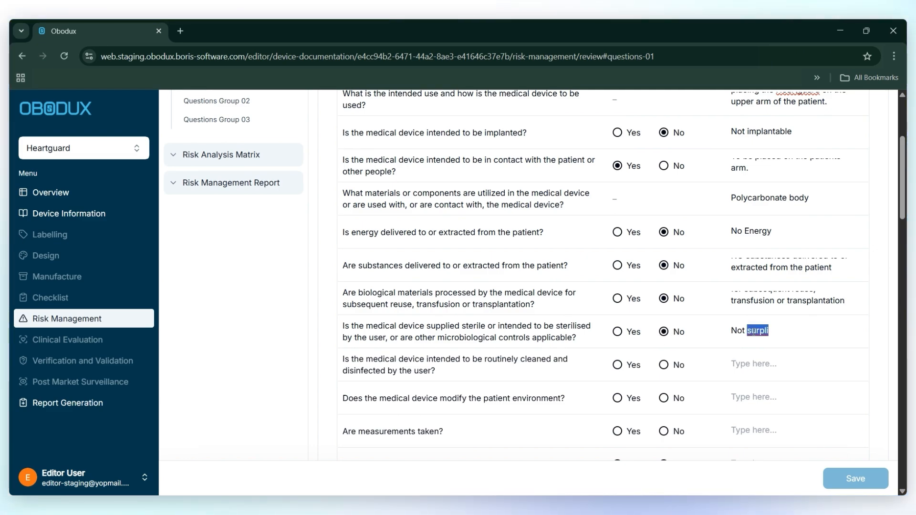
text(.)
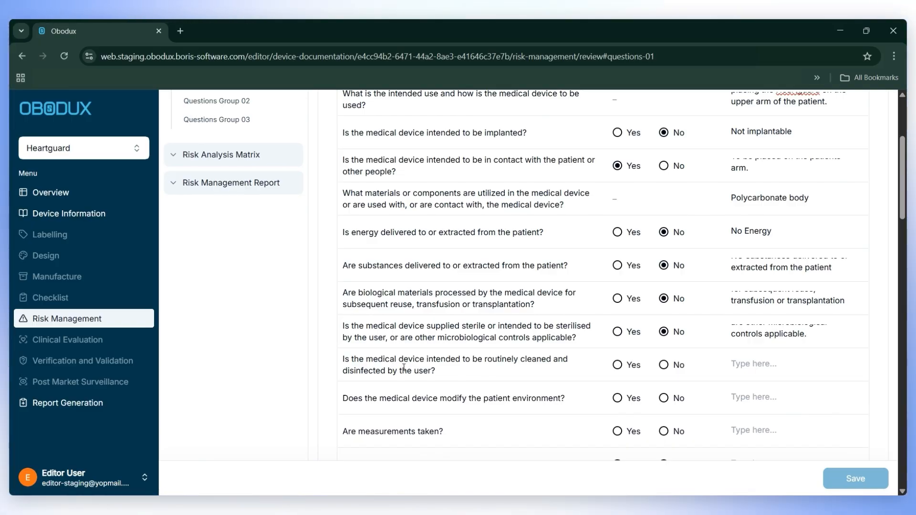
Answer Yes for routine cleaning, explaining the use of alcohol wipes, and No with "Does not modify the patient environment" for environment modification.
click(618, 365)
click(815, 364)
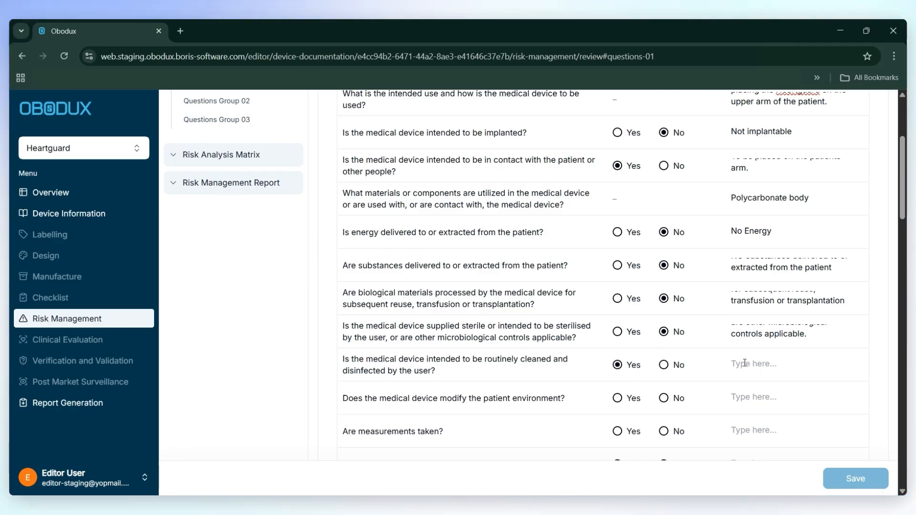
text(Cleaned using alcahol wipes and)
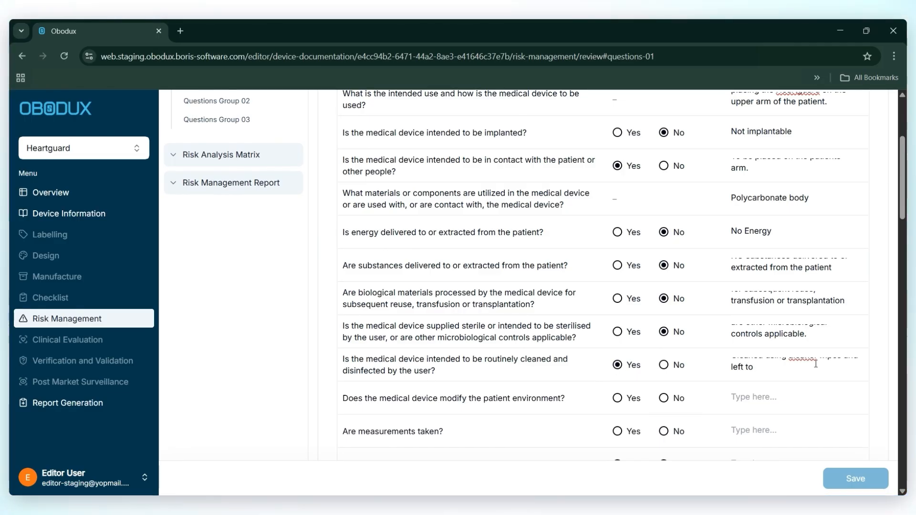
scroll(545, 272, down, 2)
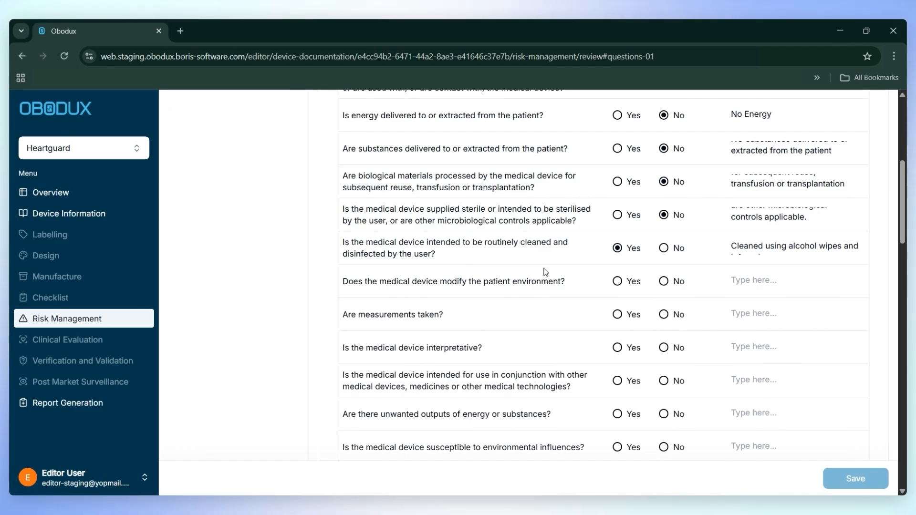
click(663, 281)
click(762, 277)
text(Does not modify the patient environment)
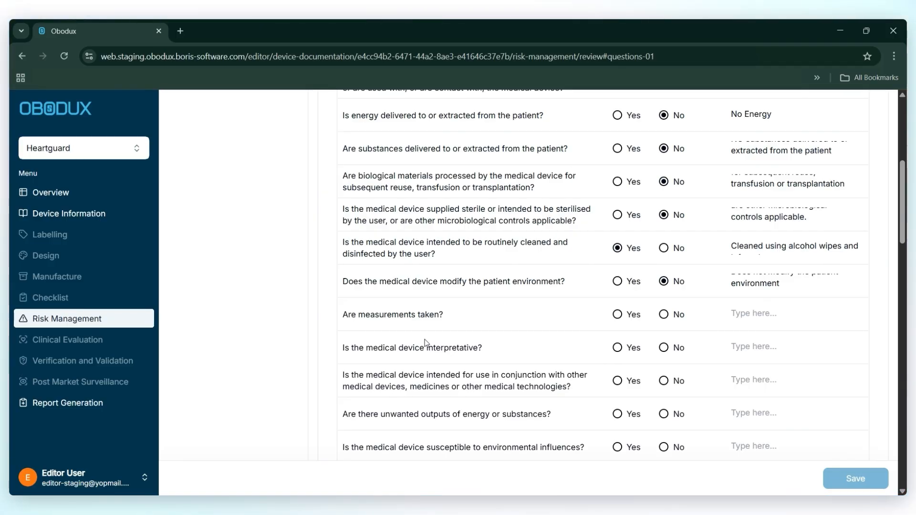
Answer Yes with "Heart rate of the patient." for measurements taken, and No with "Not interprative" for the interpretative question.
click(618, 314)
click(764, 318)
text(Hea)
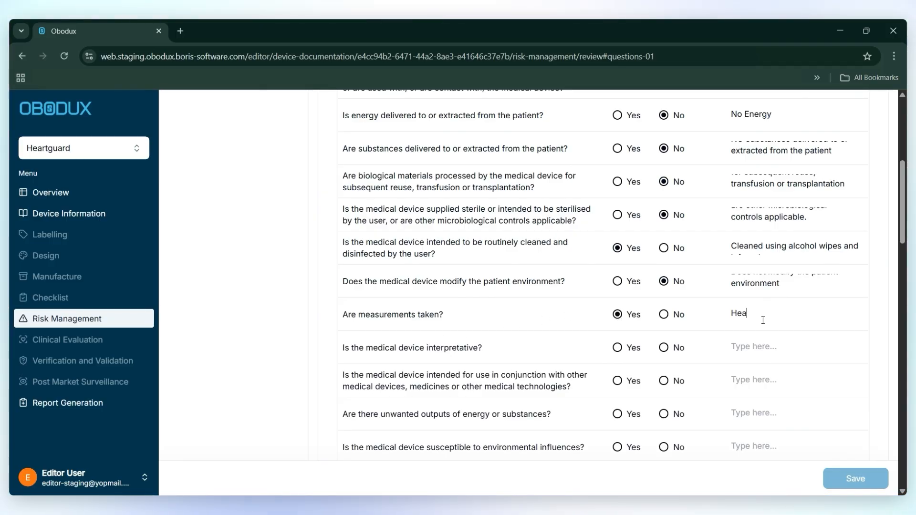
text(rt rate of the patient.)
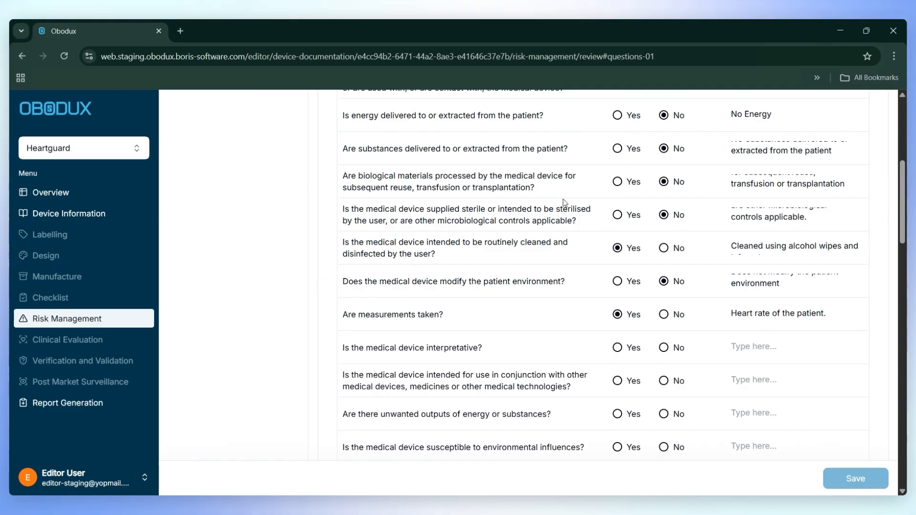
click(663, 347)
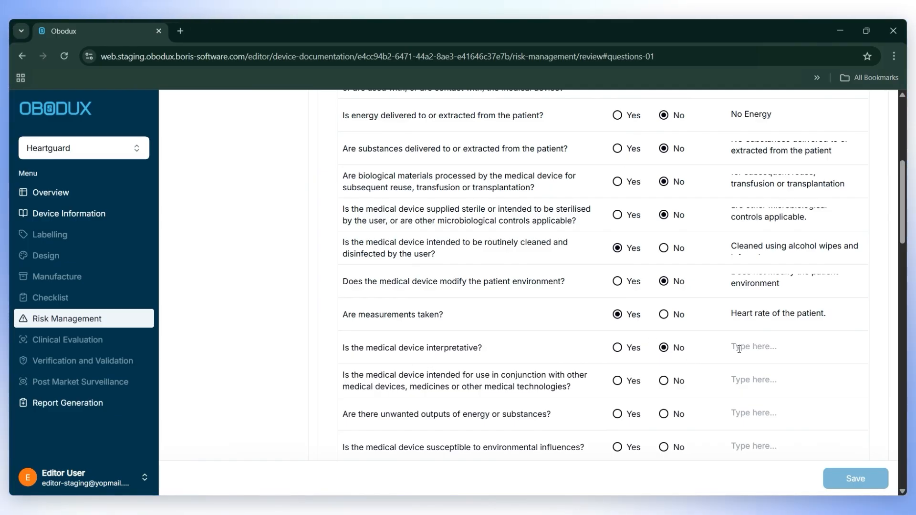
click(761, 343)
text(Not interprative)
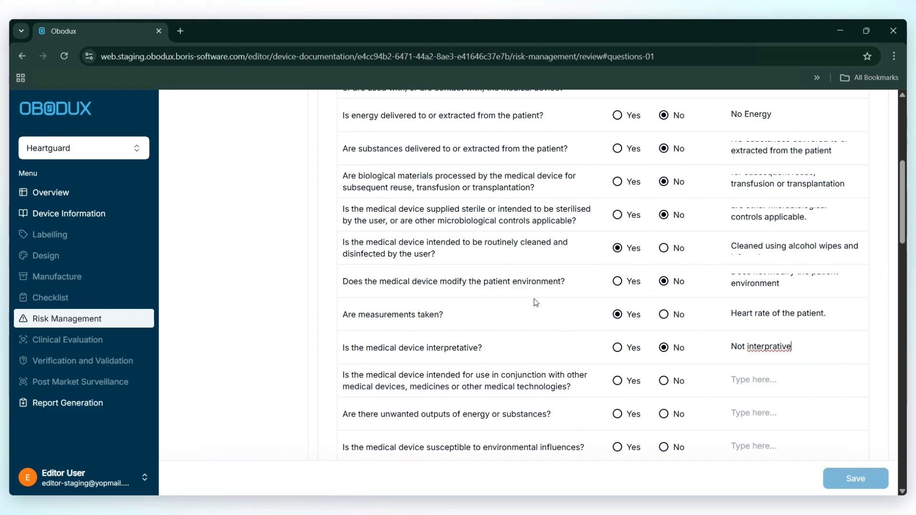
Answer No with "Not to be use with other medical devices" for conjunction use, and correct the interpretative justification to "Not interpretive".
scroll(525, 305, down, 1)
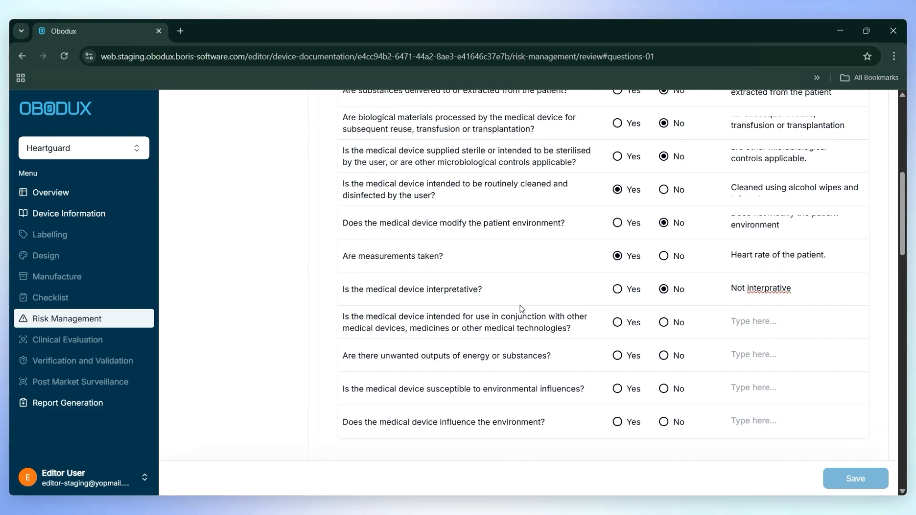
click(663, 322)
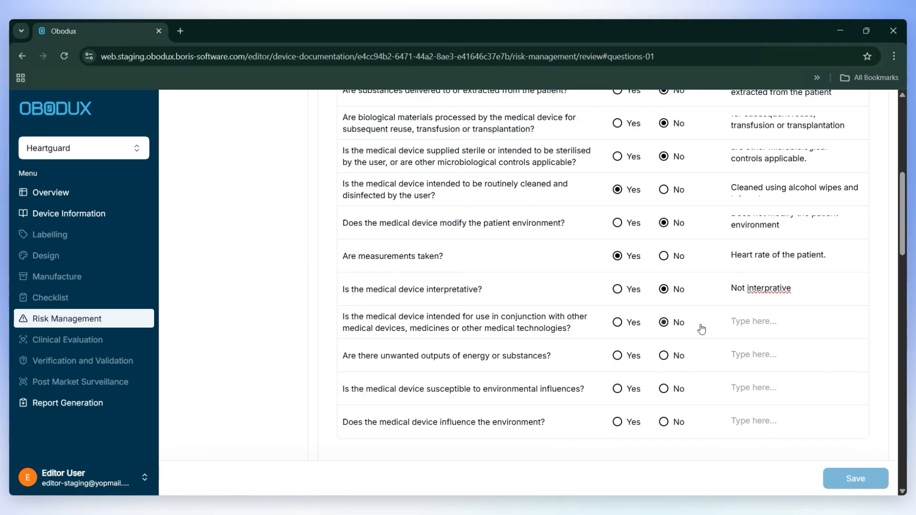
click(746, 322)
text(Not to be use with other medical devices)
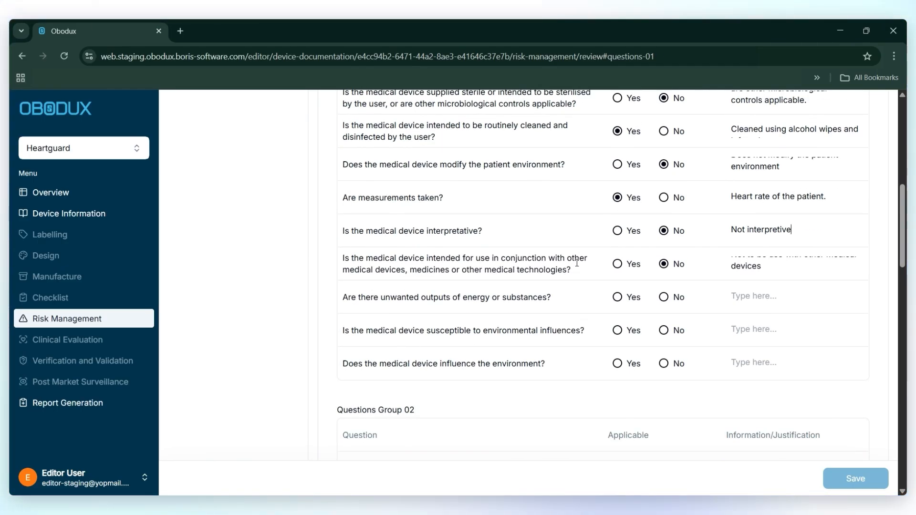
Answer No with "No unwanted energy or substances." for unwanted outputs, and No with "No susceptible to environmental influences" for environmental susceptibility.
click(670, 305)
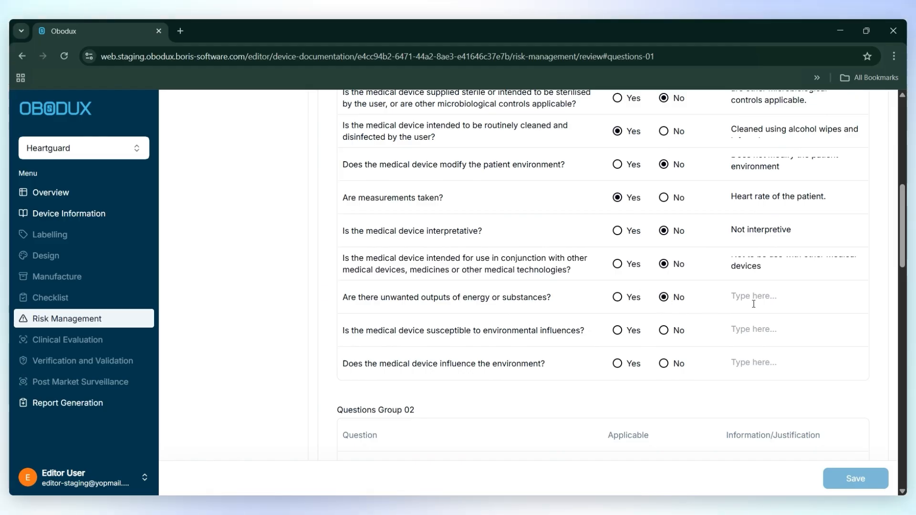
click(769, 297)
text(No unwanted energy or substan)
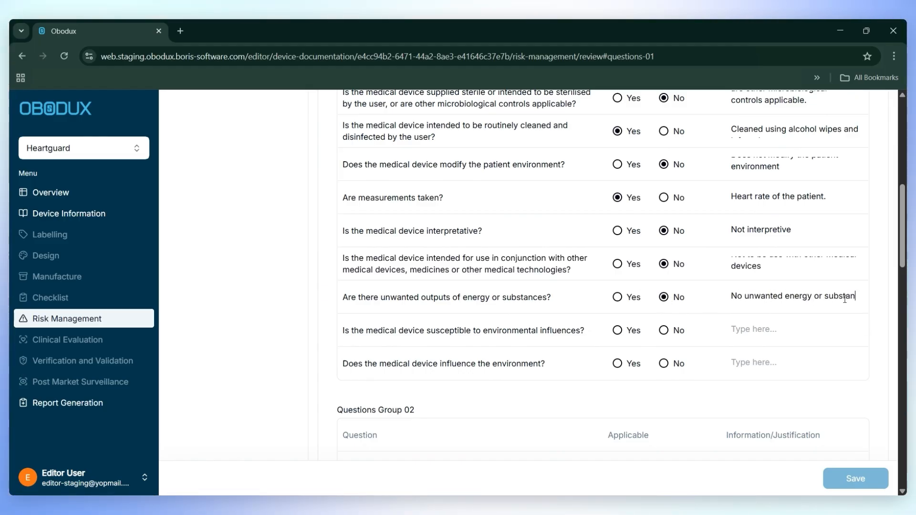
text(ces.)
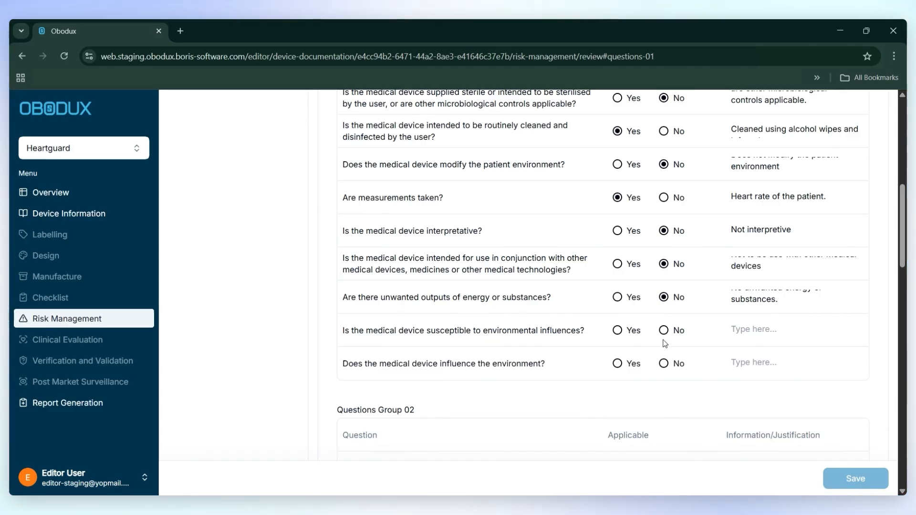
click(796, 334)
text(N)
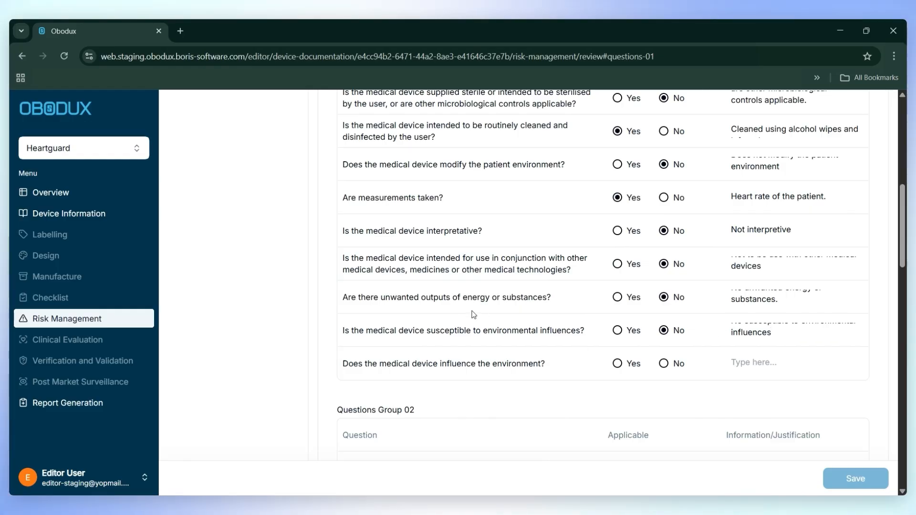
Answer No for whether the device influences the environment, with the justification "does not influence the environment".
click(663, 364)
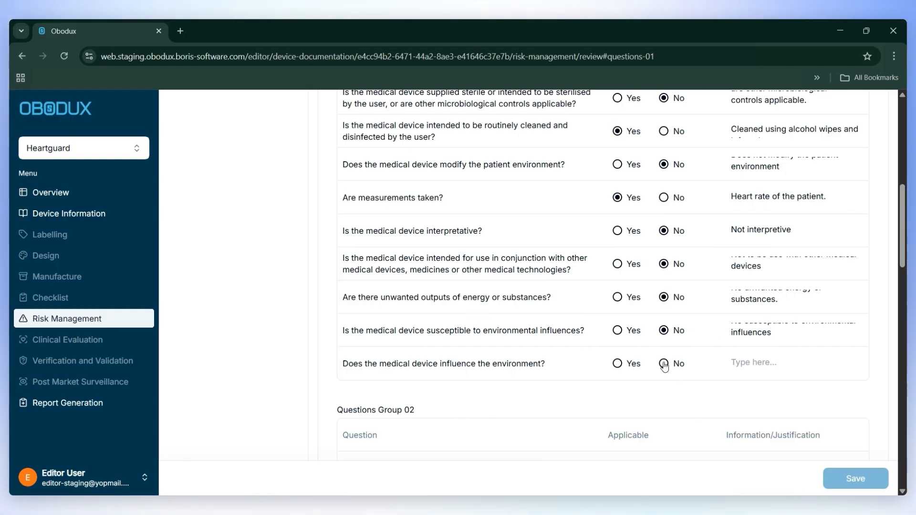
click(760, 363)
text(does not influence the environment)
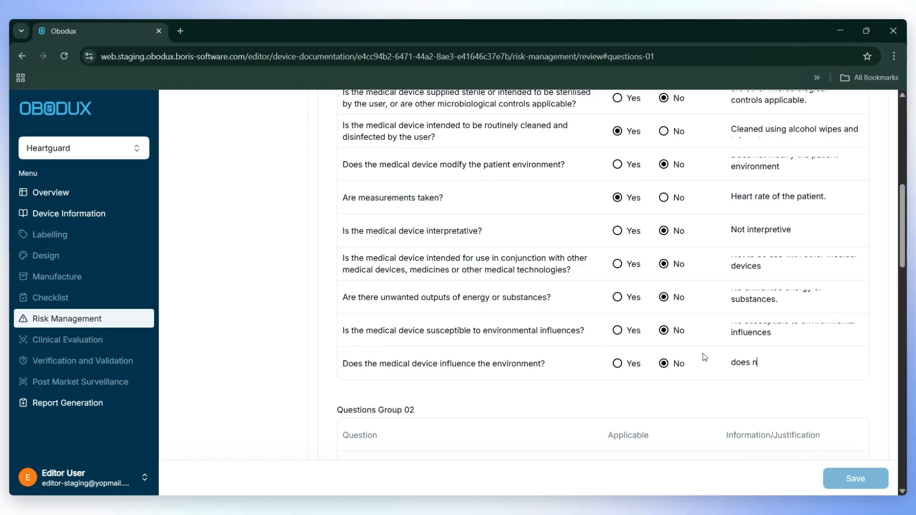
scroll(677, 334, down, 4)
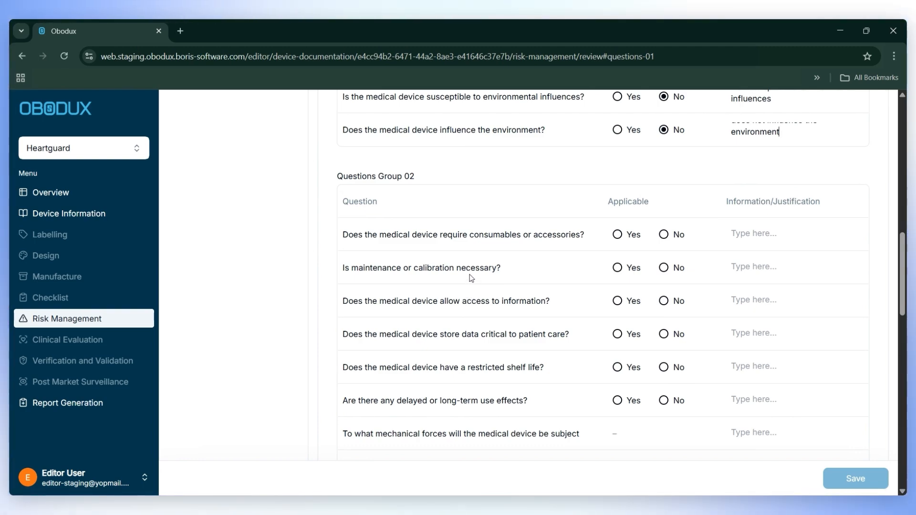
Answer No with "No consumables or accessories" for consumables, and No with "No maintenance or calibration necessary" for maintenance or calibration.
click(663, 234)
click(730, 233)
text(No consumables or accessories)
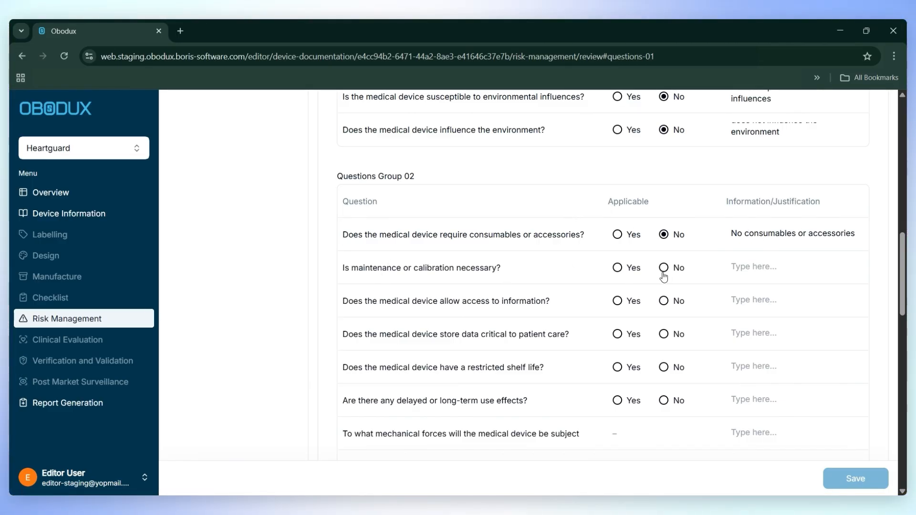
click(768, 267)
text(No maintenance or calibration necessary)
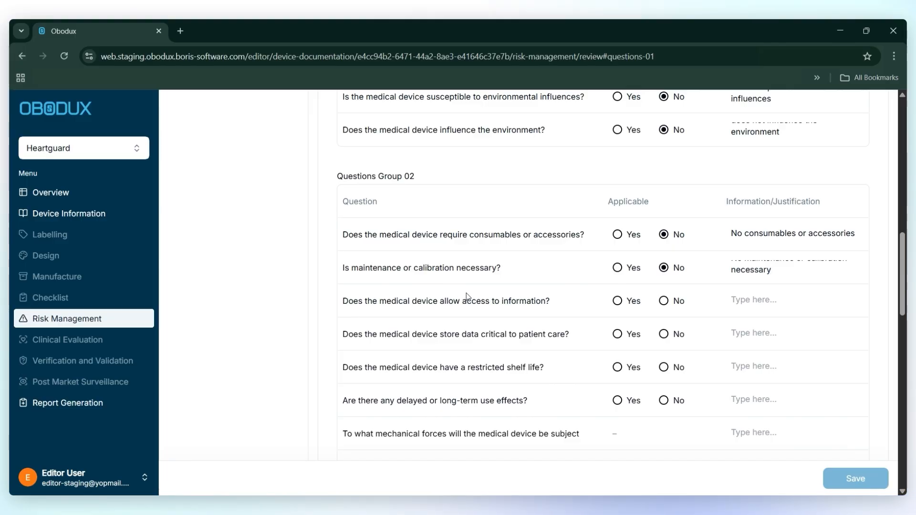
Answer Yes for whether the device allows access to information, with the justification "History of heart rates.".
click(617, 300)
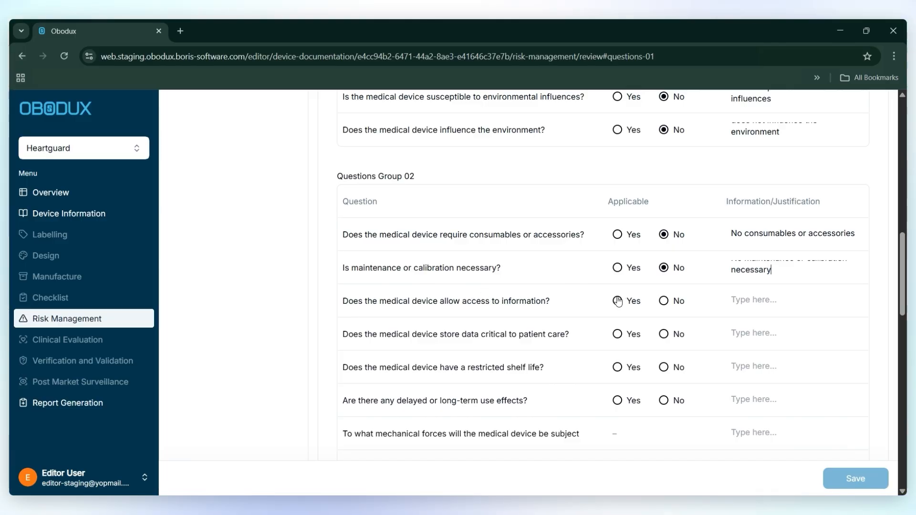
click(762, 302)
text(History)
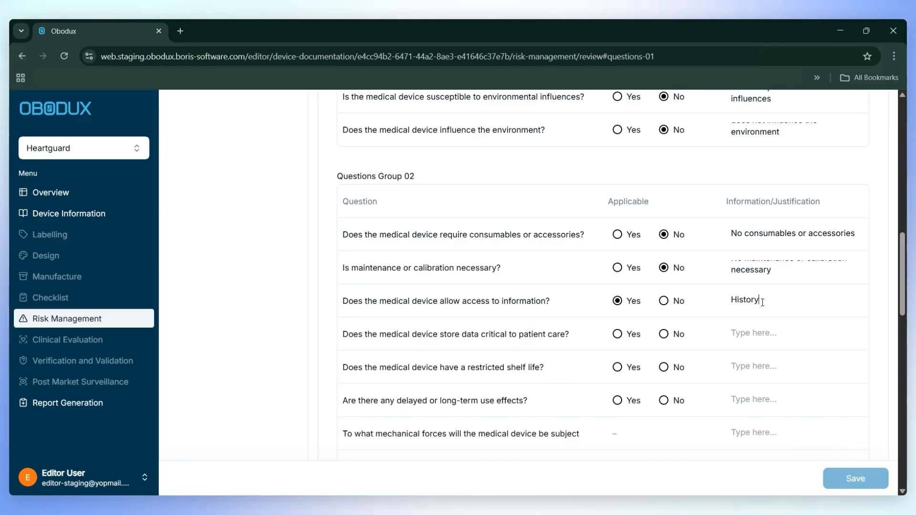
text( of heart rates.)
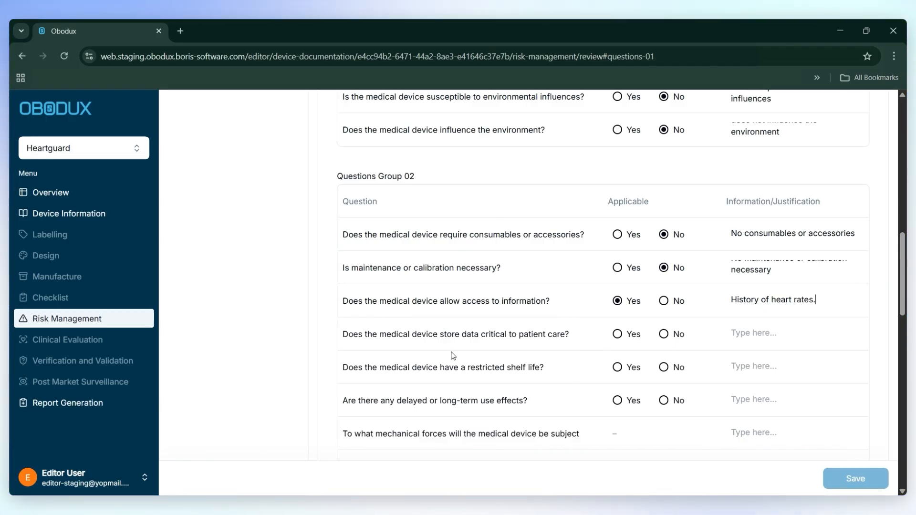
Answer No for storing data critical to patient care, with the justification "History of heart rates, but not critical to patient care.".
click(663, 334)
click(796, 333)
text(History of heart rates.)
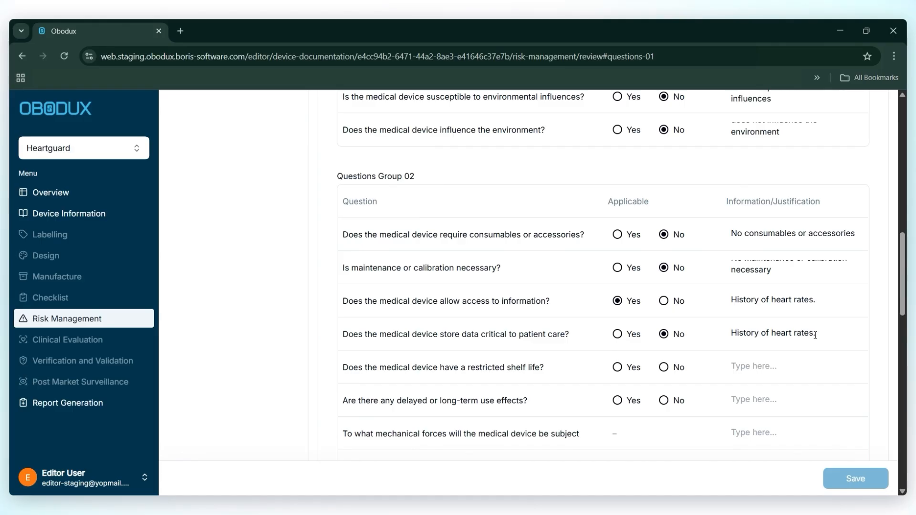
key(BackSpace)
text(, but)
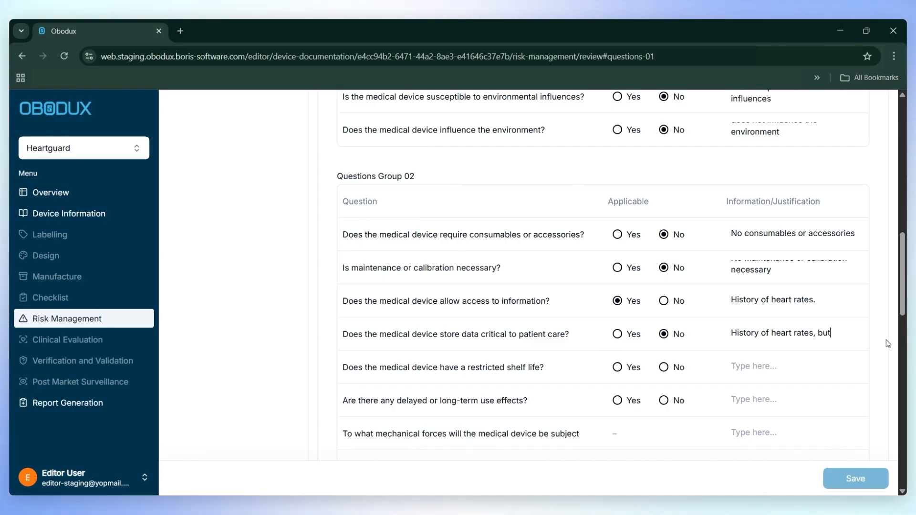
text( not critical to )
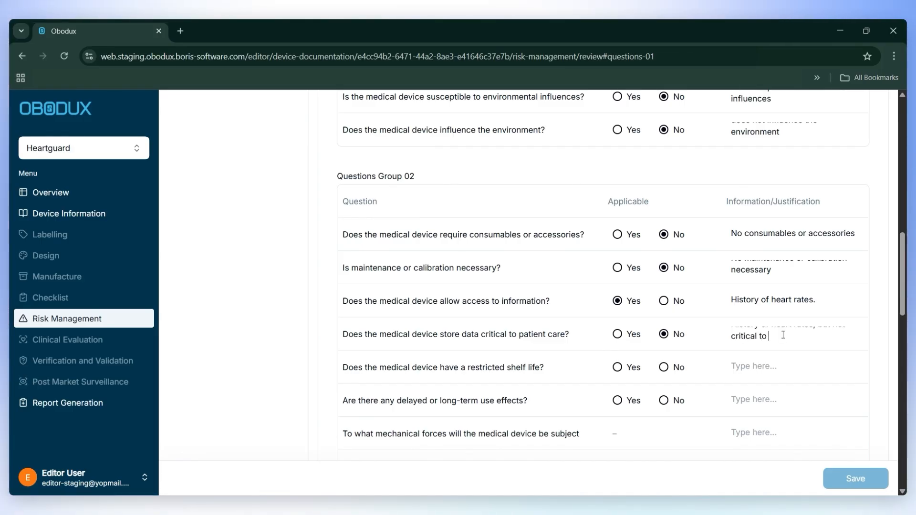
text(patient care.)
Answer Yes with "5 years" for restricted shelf life, and No with "None" for delayed or long-term use effects.
scroll(419, 267, down, 2)
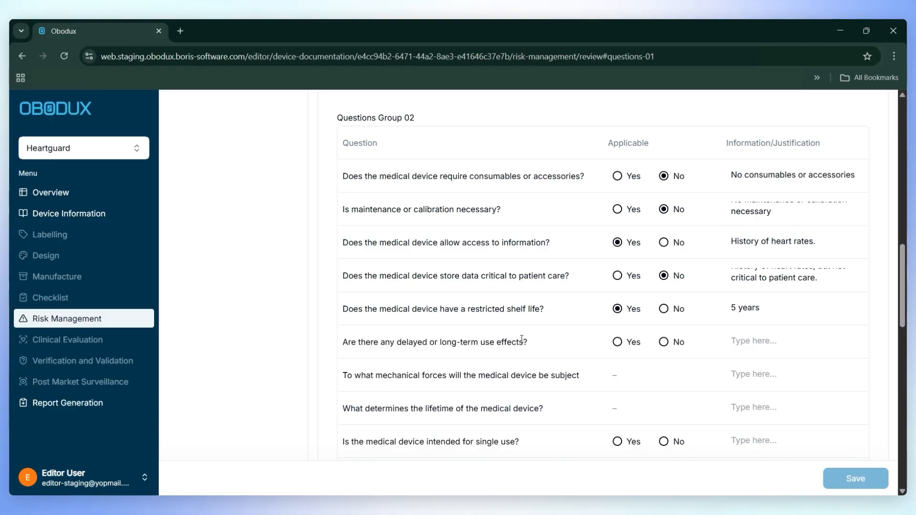
click(663, 342)
click(758, 341)
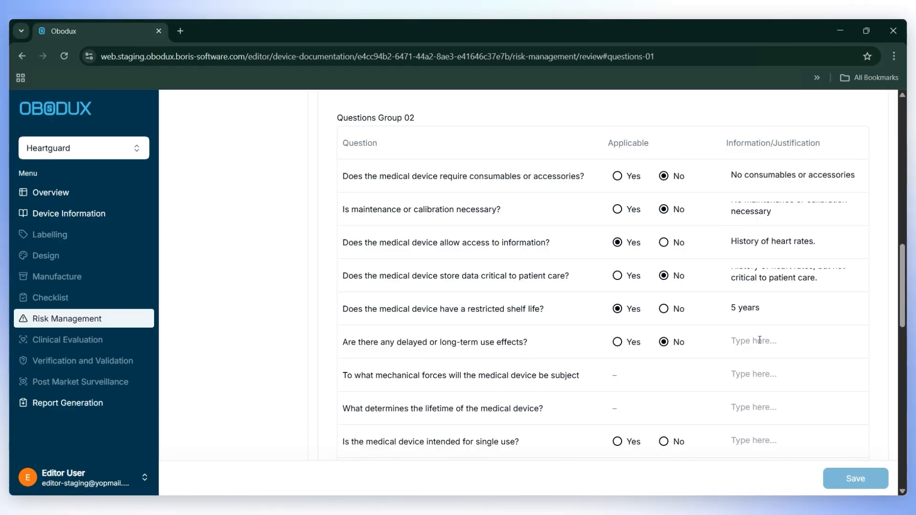
text(None)
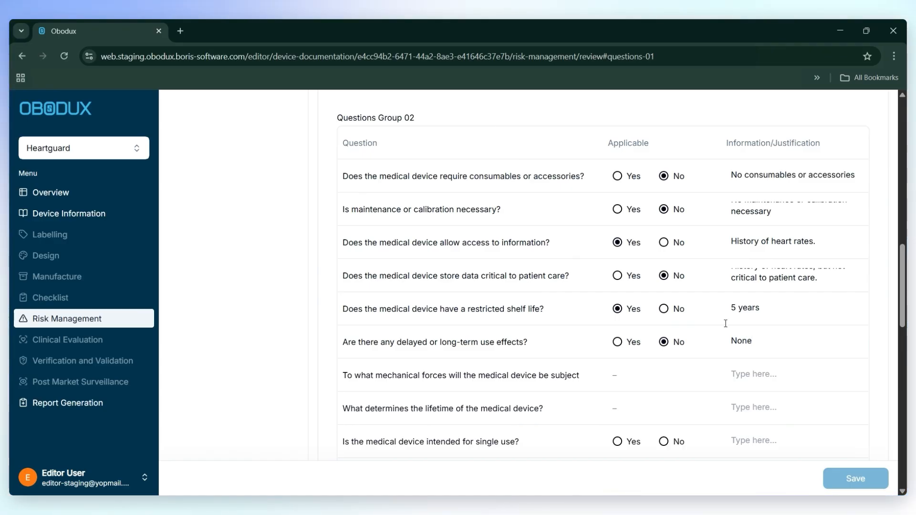
Enter "Extension of the elastic strap." for the mechanical forces question and "Electronic components" for what determines the device's lifetime.
scroll(471, 296, down, 1)
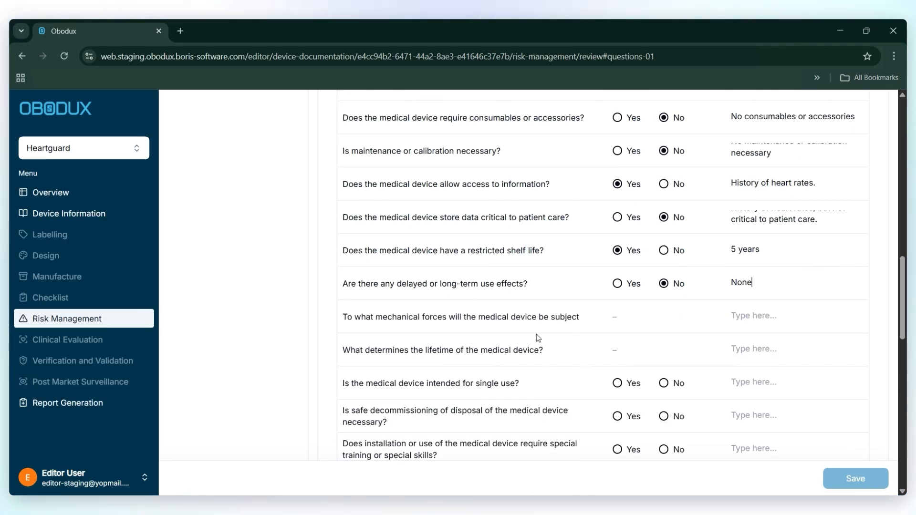
click(743, 316)
text(Extension of )
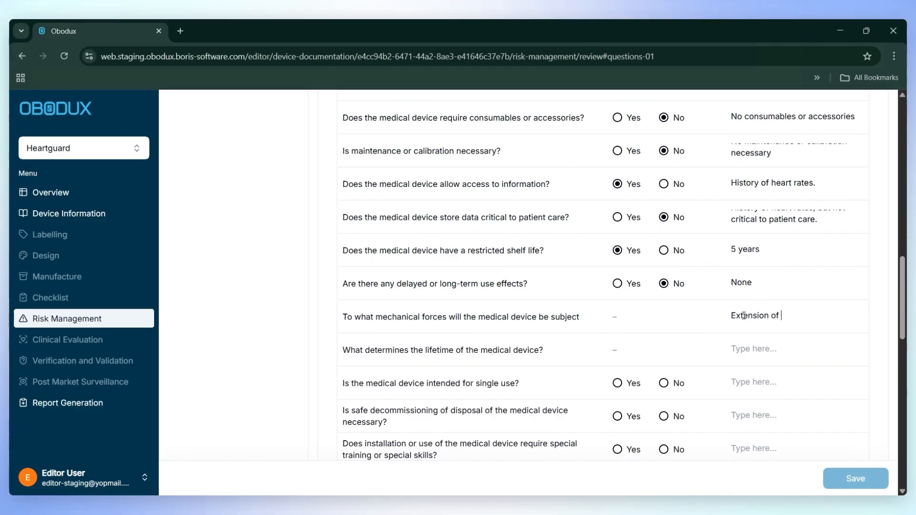
text(the elastic strap.)
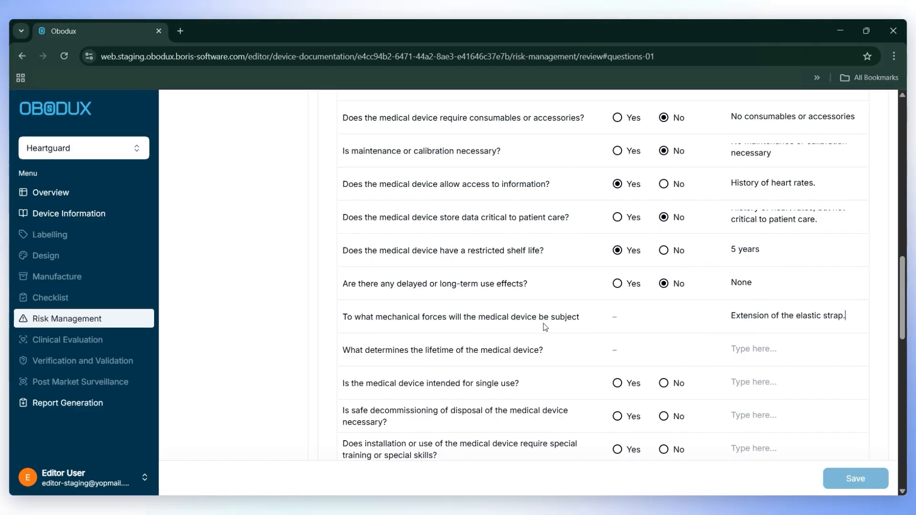
click(753, 353)
text(Electr)
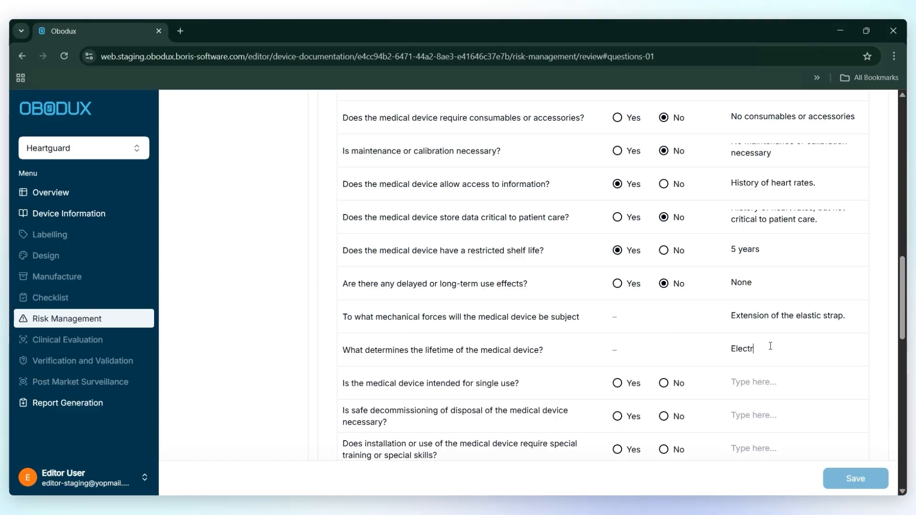
text(onic components)
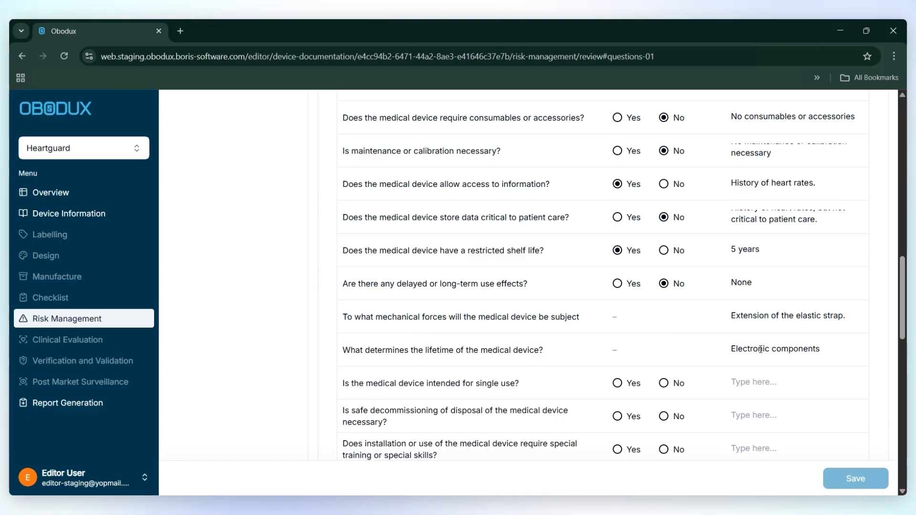
Answer No for whether the device is intended for single use, with the justification "Multiple use".
scroll(595, 333, down, 4)
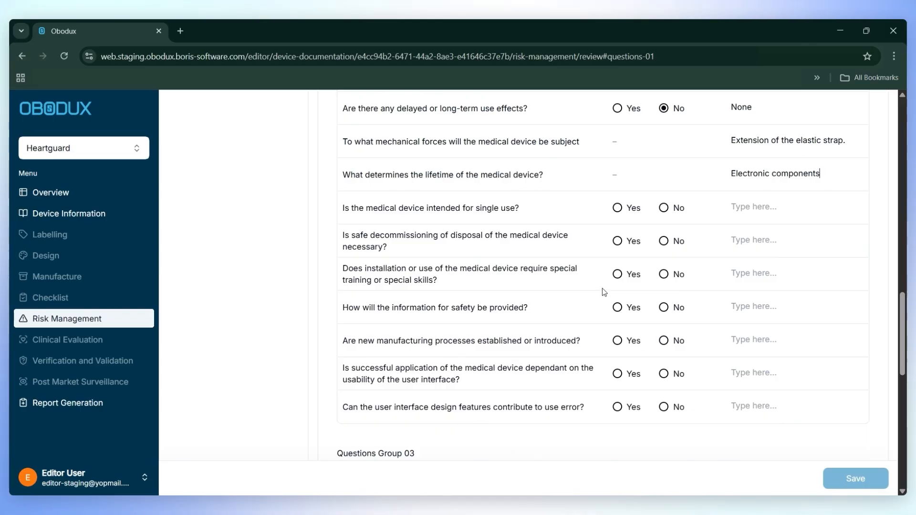
click(664, 208)
click(741, 208)
text(Multiple use)
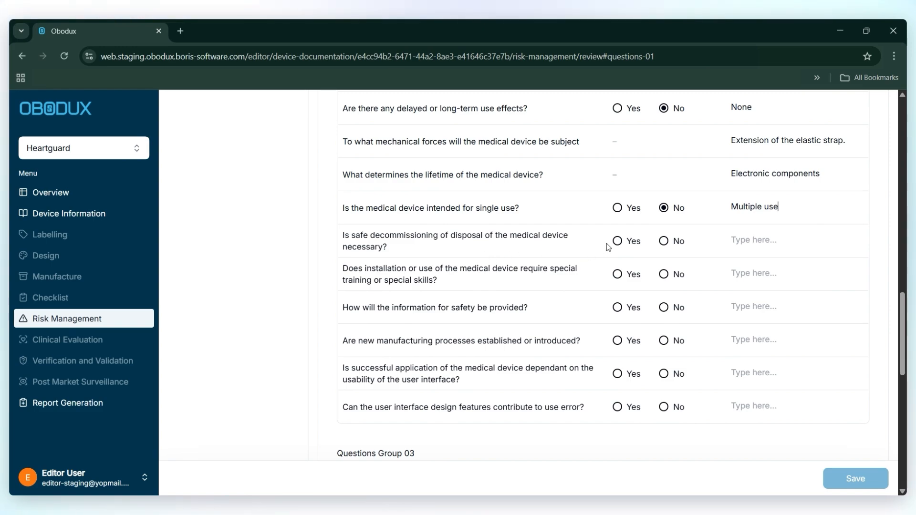
Answer Yes for whether safe decommissioning or disposal is necessary, with the information "WEEE directive (electronic components)".
click(743, 239)
text(WEEE)
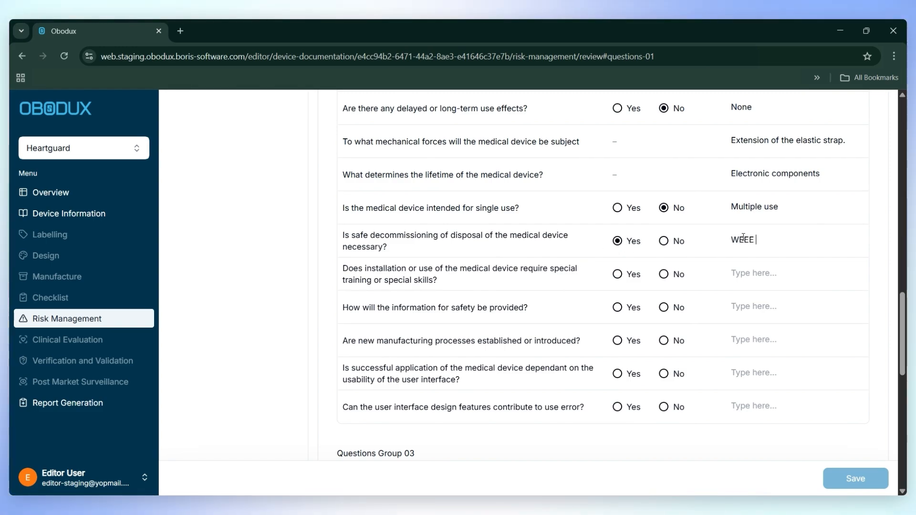
text( dire)
key(BackSpace)
text(rective (electronic components)
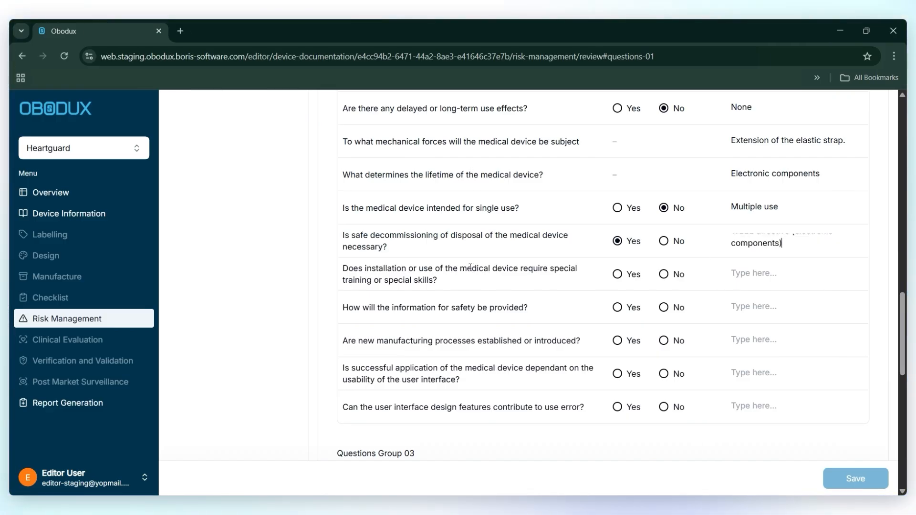
Answer No for whether special training or skills are required, with the justification "IFU provided but simple to use.".
click(664, 274)
click(758, 273)
text(IFU pro)
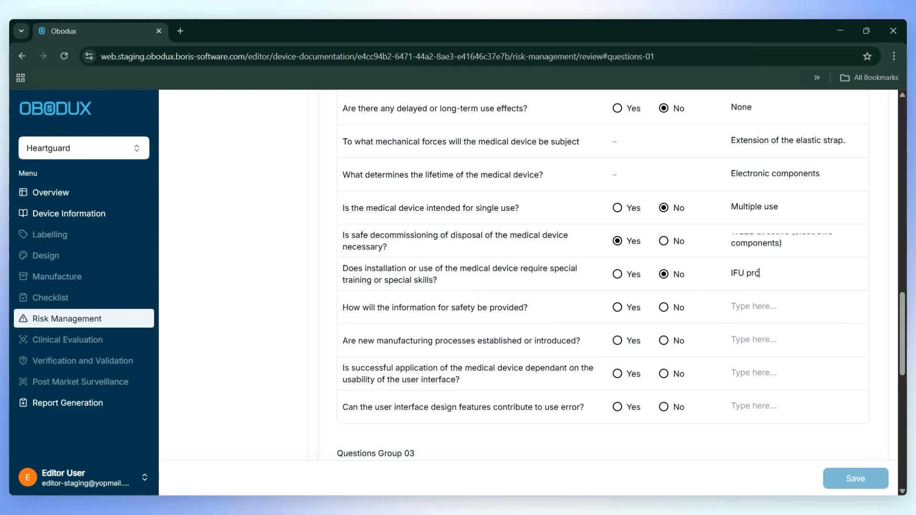
text(vided but)
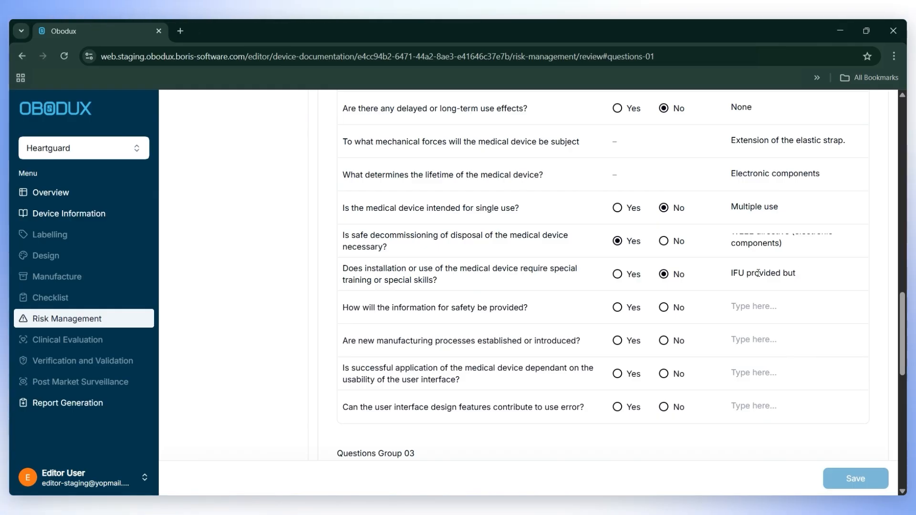
text( simple to use.)
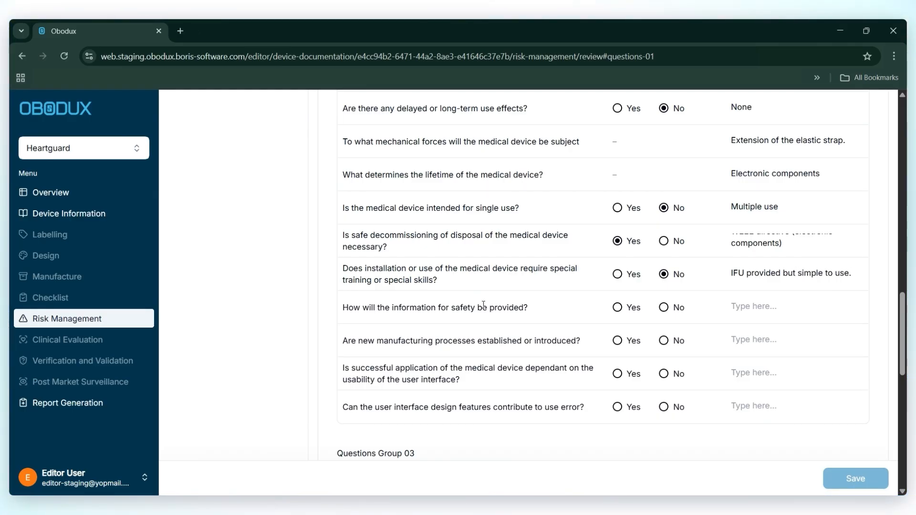
Answer Yes for how the information for safety will be provided, with the information "Paper format with the device".
click(617, 307)
click(761, 306)
text(Pap)
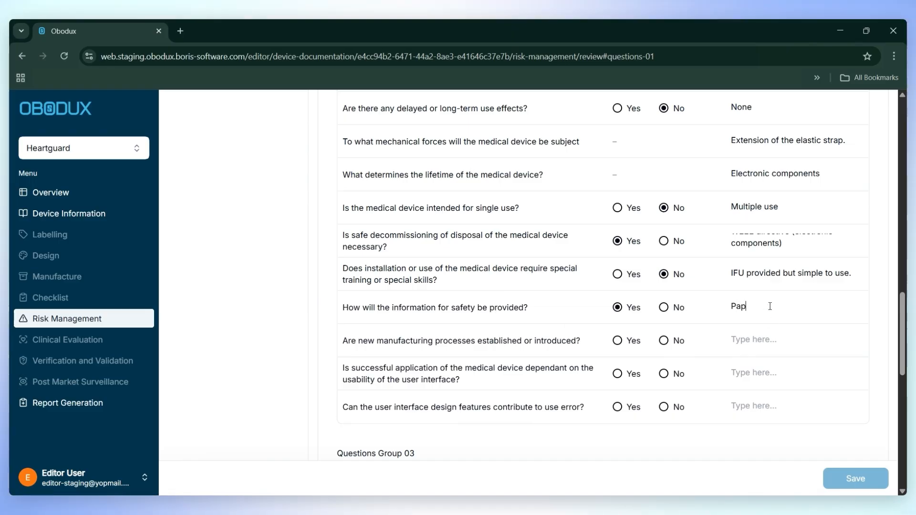
text(er format with the device)
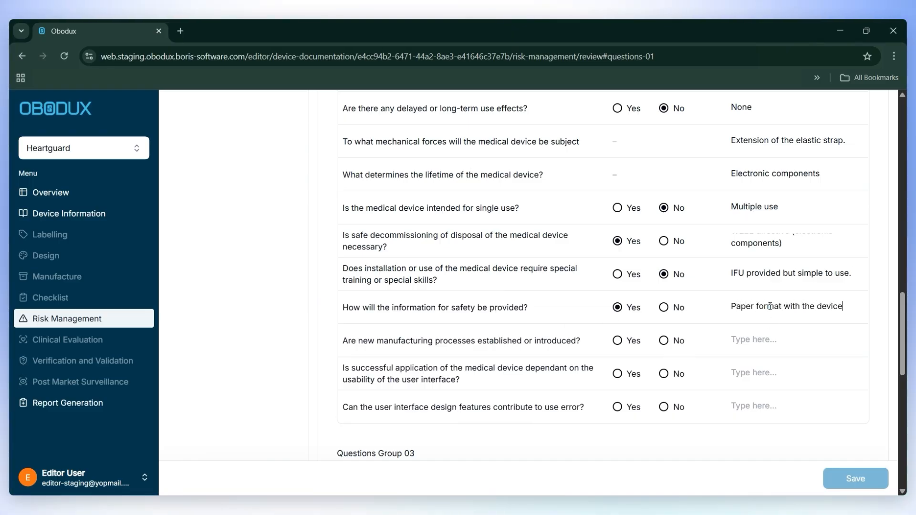
Answer No for whether new manufacturing processes are established or introduced, with the justification "No (common manufacturing processes used).".
scroll(634, 301, down, 2)
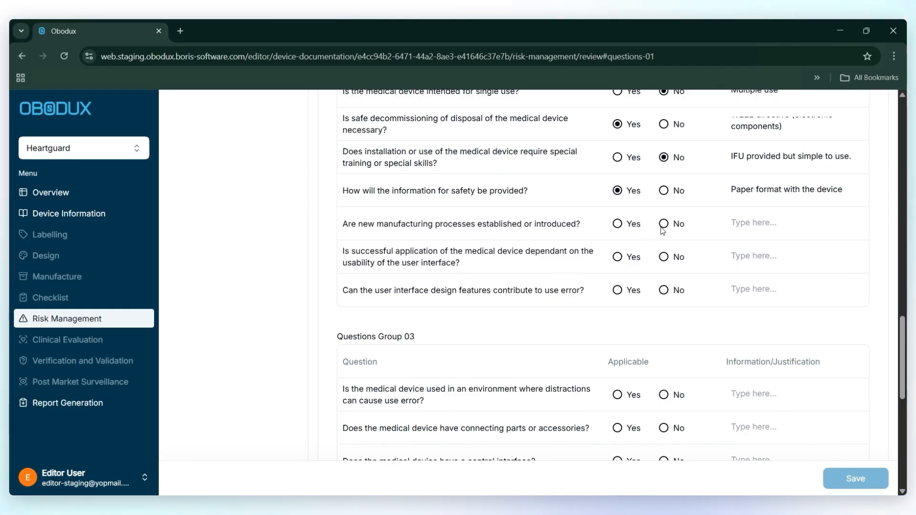
click(762, 223)
text(No (common manufacturing proces)
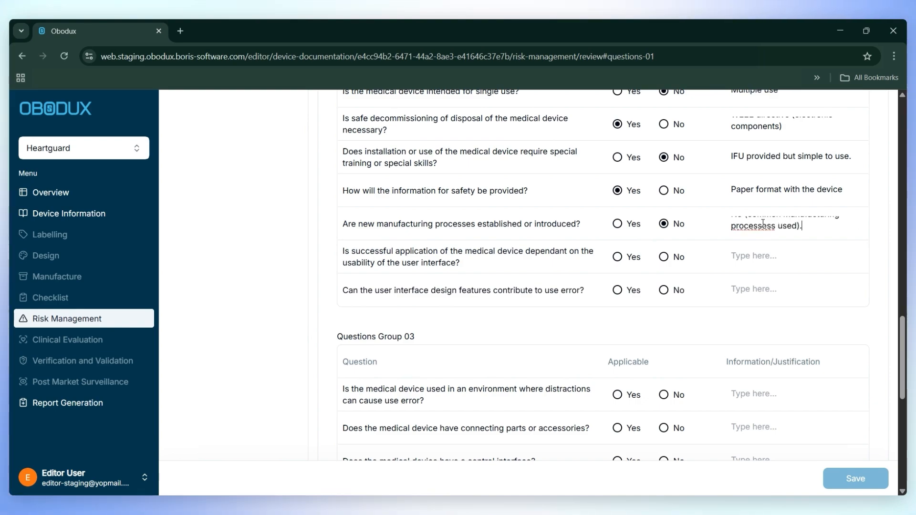
text(sess used).)
key(Left)
key(Left)
key(Left)
key(Left)
key(Left)
key(Left)
key(Left)
key(BackSpace)
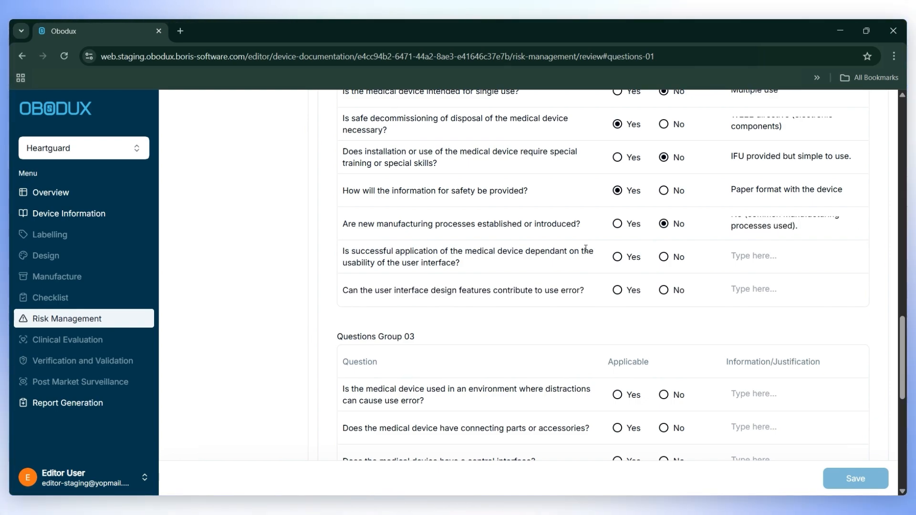
Answer Yes for dependence on user interface usability, with the information "Simple user interface to display heart rate only.".
click(626, 262)
click(773, 253)
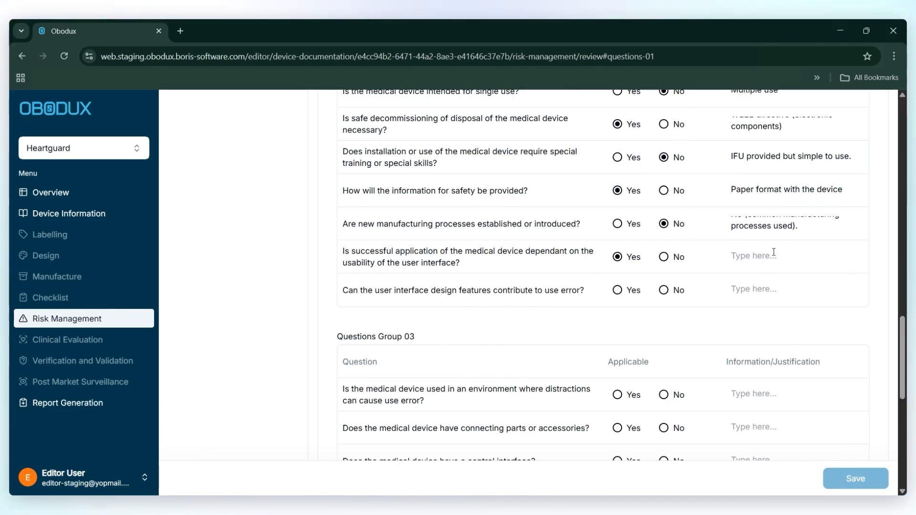
text(Simple user interface to disp)
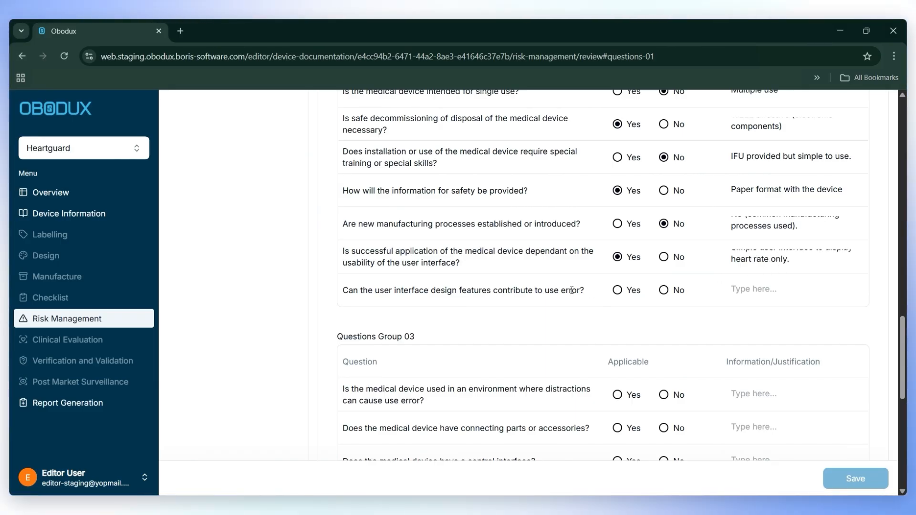
Answer Yes for interface design features contributing to use error, with "If button is not pressed to start heart rate monitoring.".
click(618, 290)
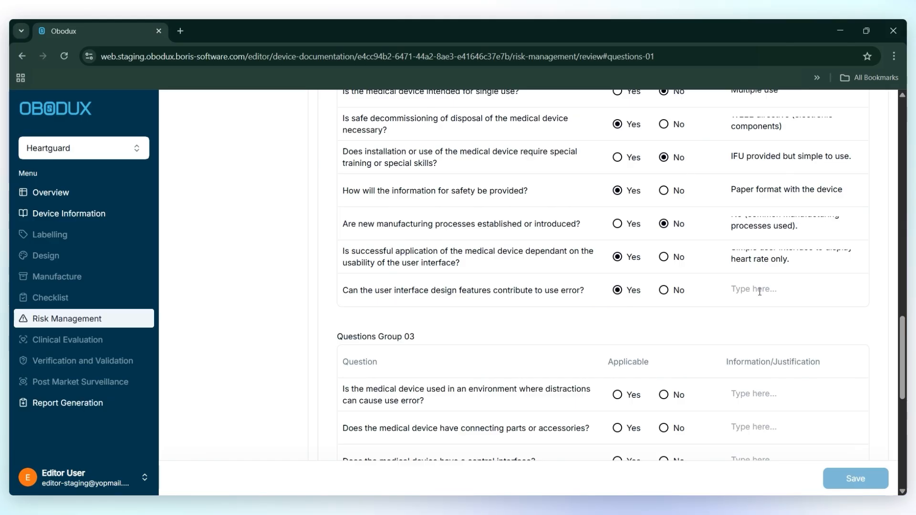
click(760, 291)
text(If button is not pressed to start heartrate monitoring)
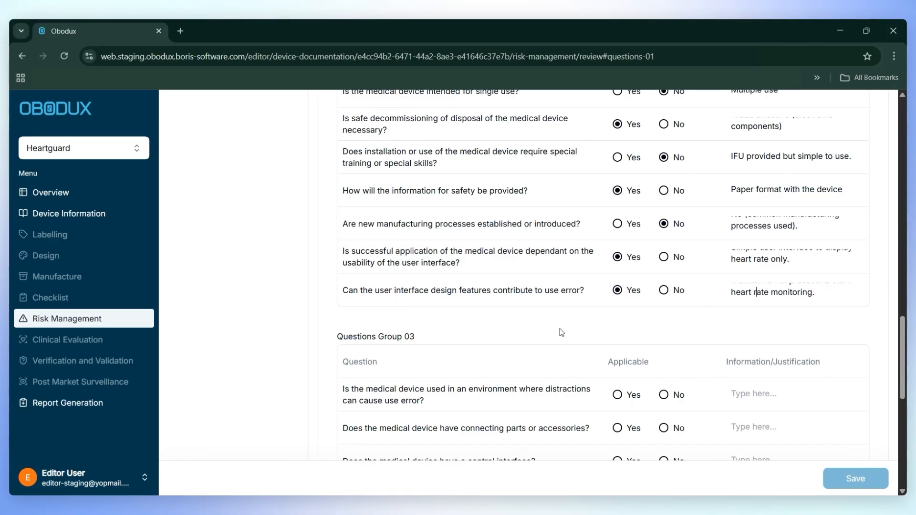
In Questions Group 03, answer No for environments where distractions can cause use error, with the justification "Simple to use.".
scroll(530, 306, down, 9)
scroll(530, 305, up, 8)
scroll(530, 305, down, 4)
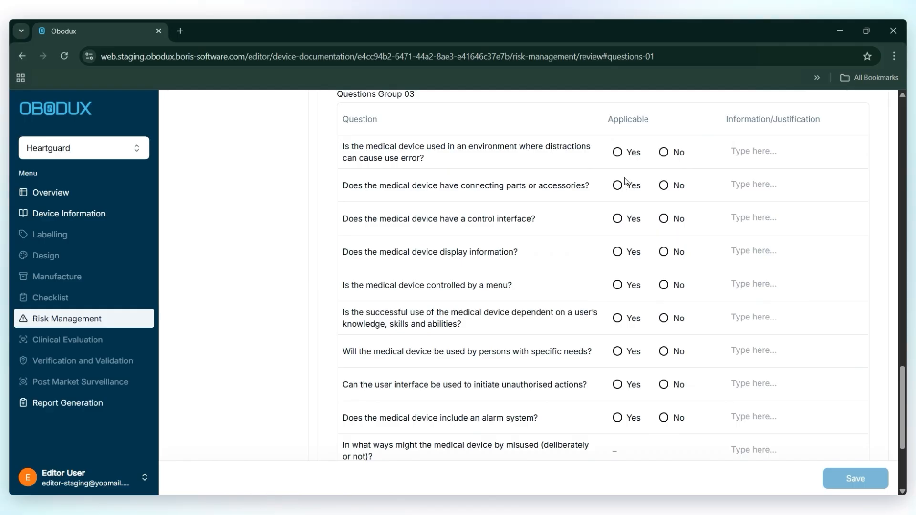
click(664, 152)
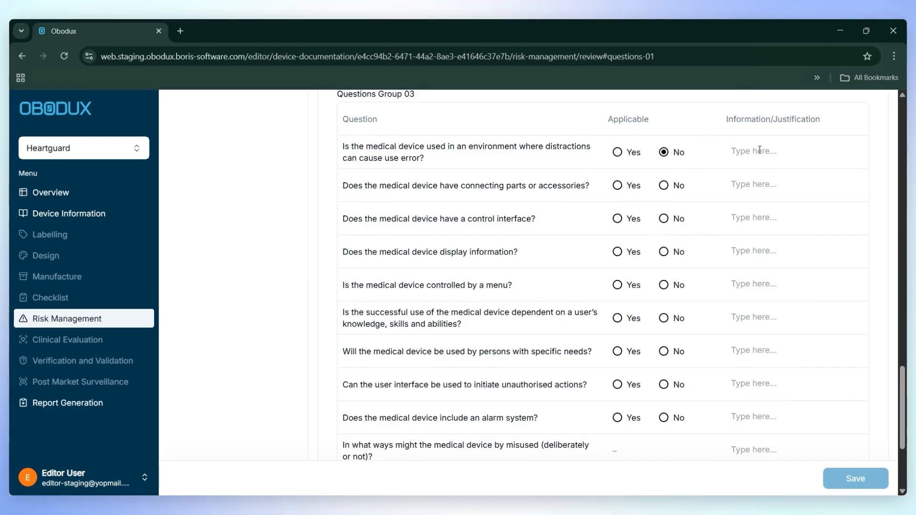
click(761, 150)
text(Simple to use.)
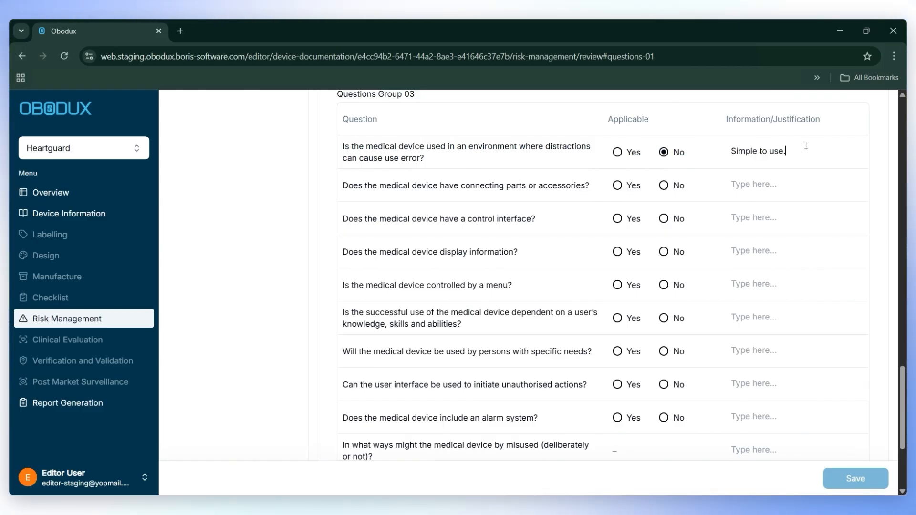
Answer No for connecting parts or accessories, with the justification "No parts or accessories.".
click(664, 185)
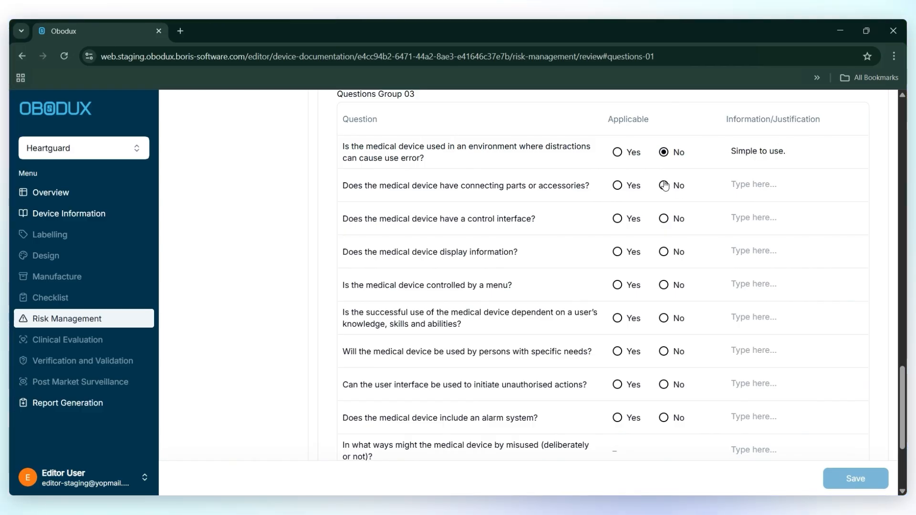
click(768, 184)
text(No parts or accessories.)
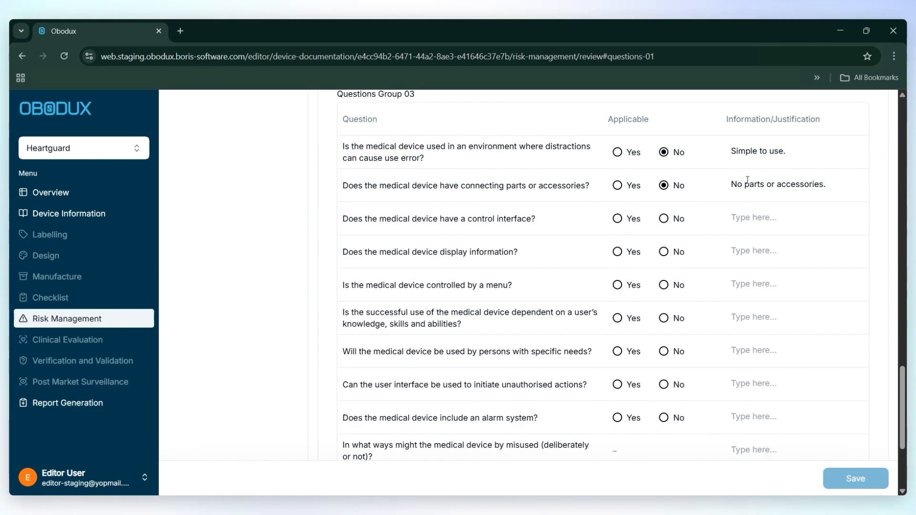
Answer Yes for a control interface, describing a simple button to start and stop heart rate monitoring and a settings button for UI changes (text size etc).
click(617, 219)
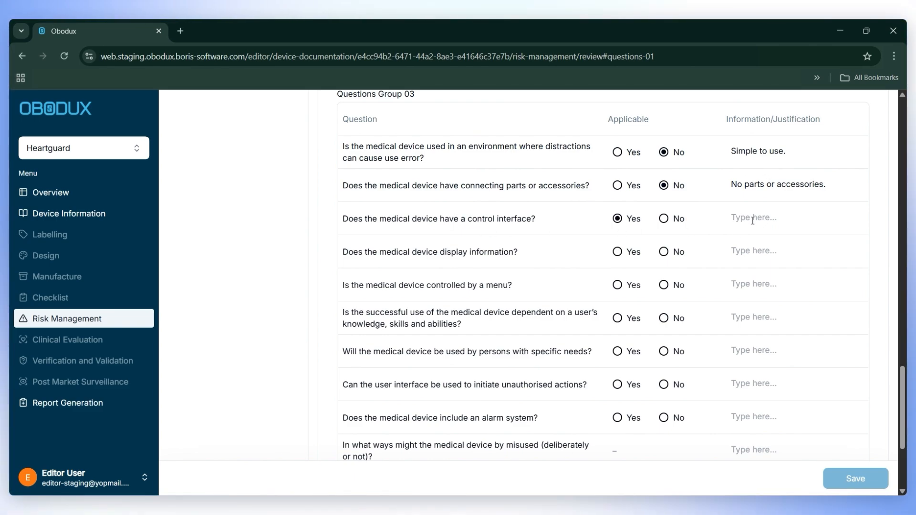
text(to start and stop h)
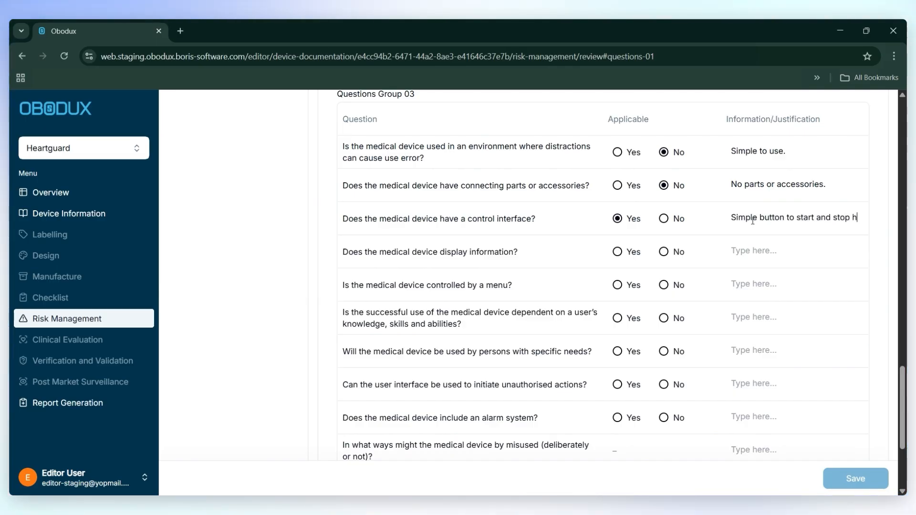
text(eart rate monitoring. Also a settings button for si)
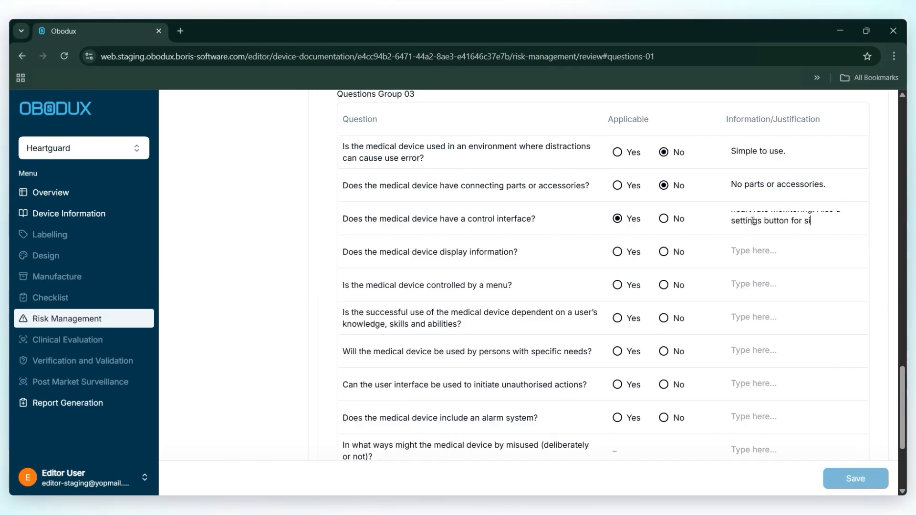
text(mple settings such as UI)
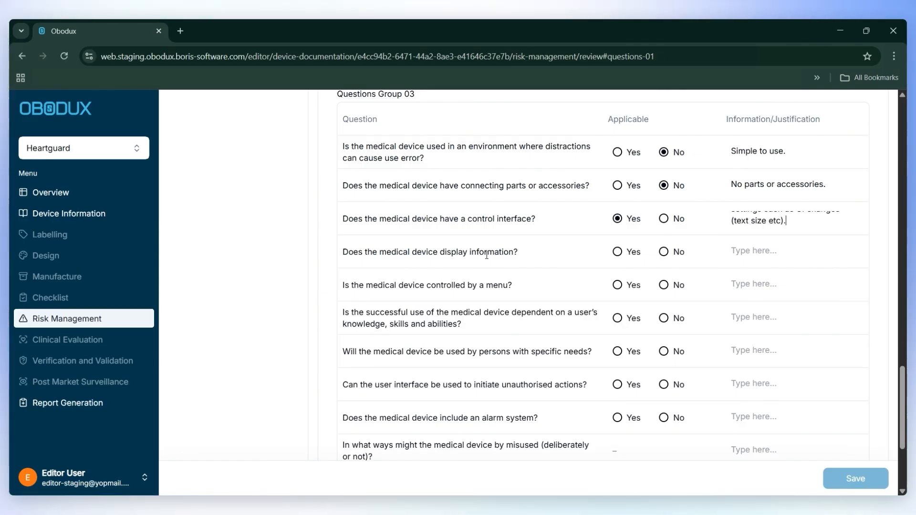
Answer Yes for whether the medical device displays information, with the information "Heart rate of patient.".
click(623, 250)
click(754, 255)
text(Heart rate)
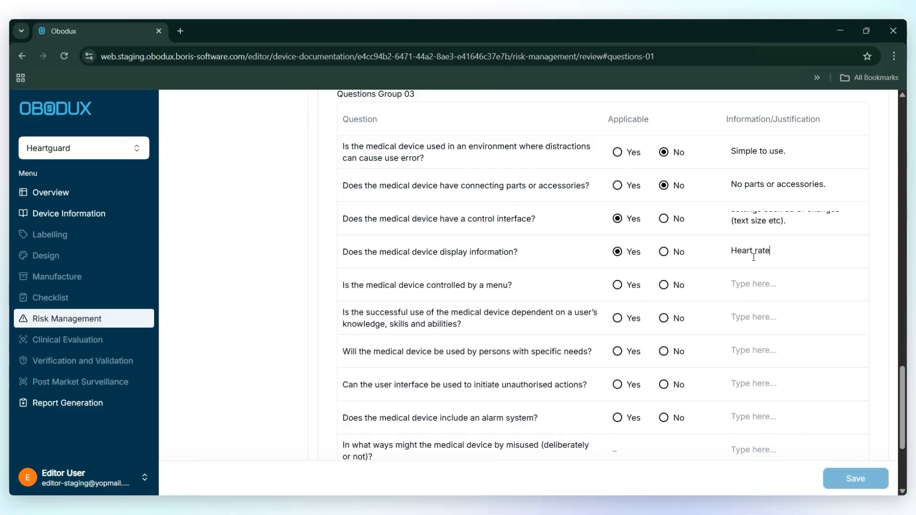
text( of patient.)
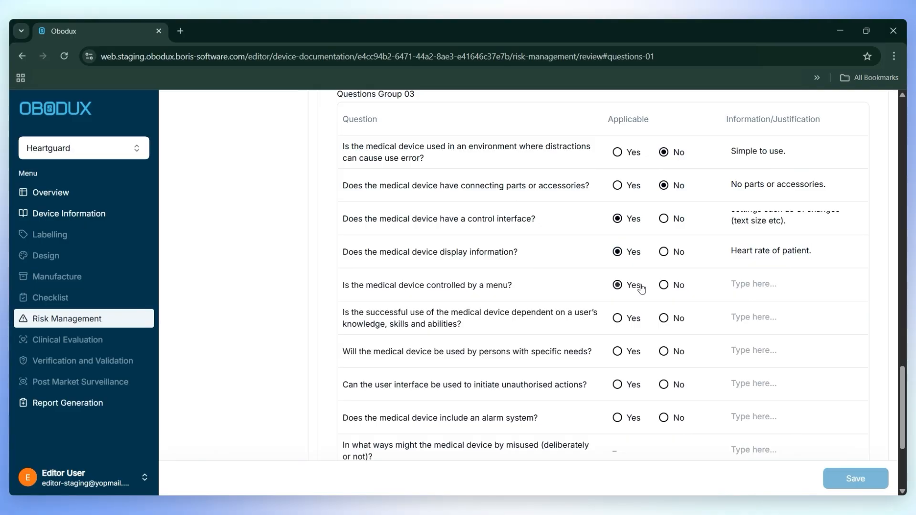
Answer Yes for menu control, describing a settings menu for user-set min and max heart rates (for audible signal to be played) and text size.
text(Settings me)
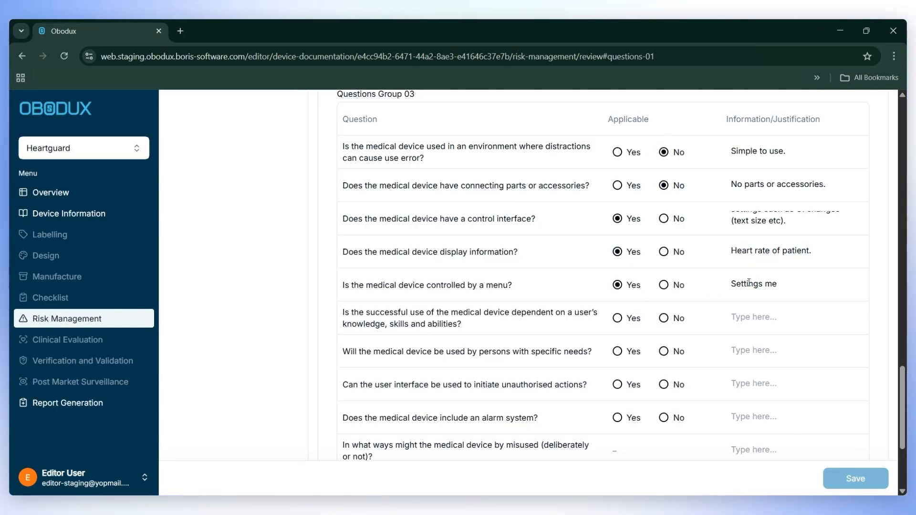
text(nue to control the min and max heart rates set )
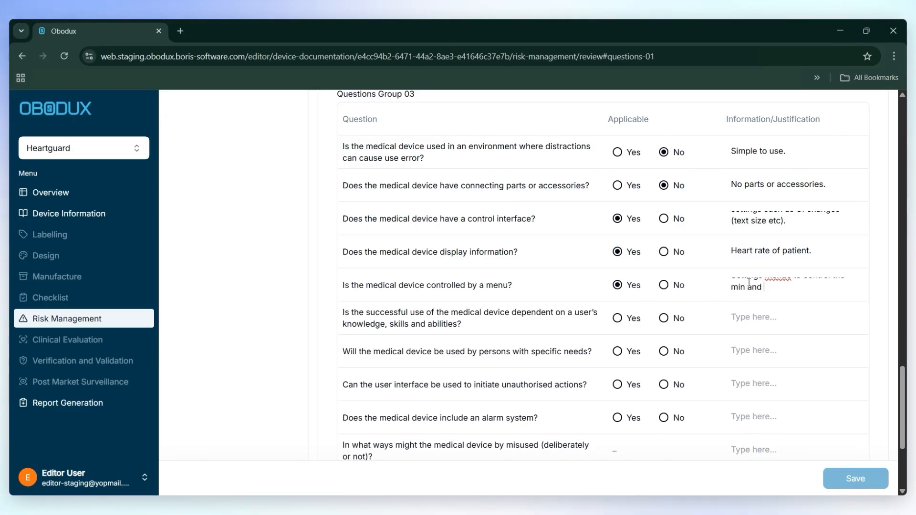
text(by the user (for audible signal to )
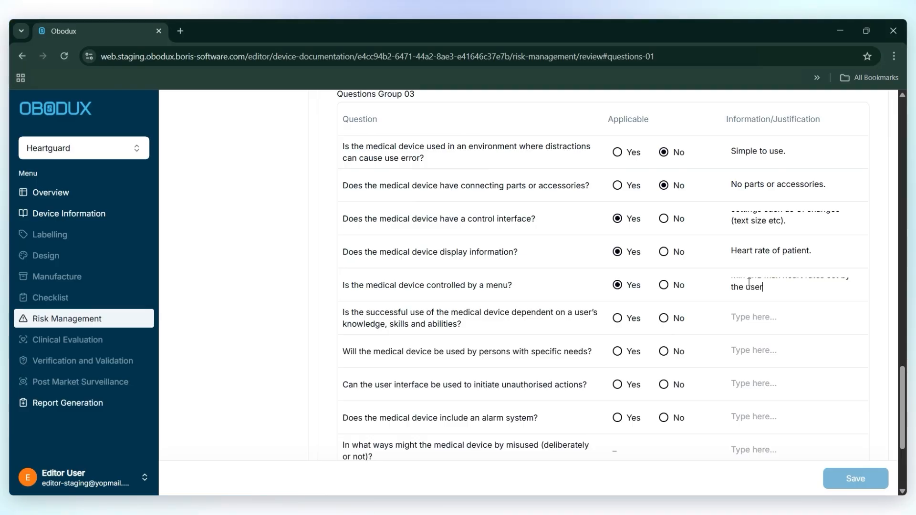
text(be played)
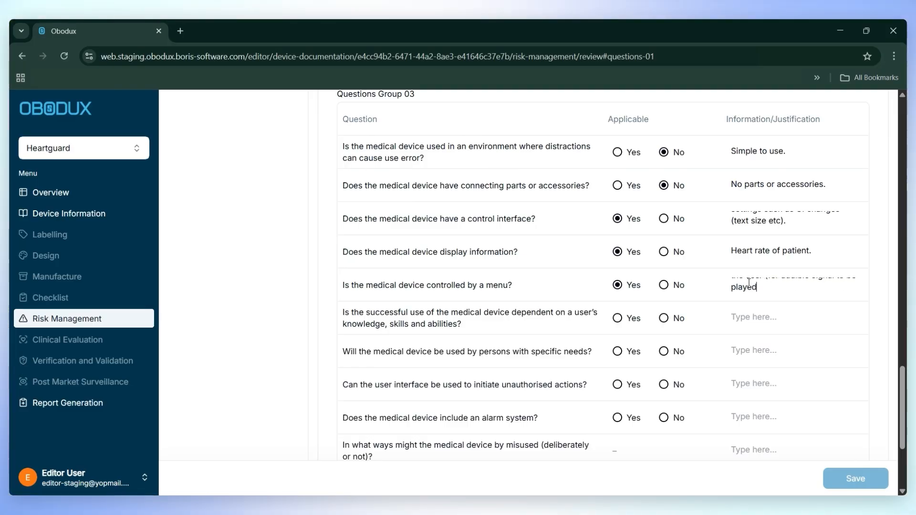
text(). Also text size.)
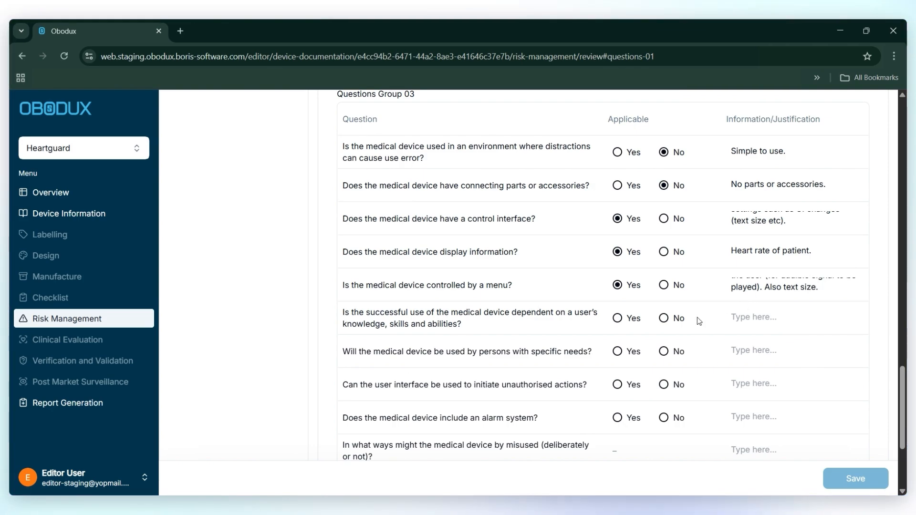
Answer No for dependence on user's knowledge, skills and abilities, with the justification "Non-trained staff and also patients can use with no training.".
text(Non-tra)
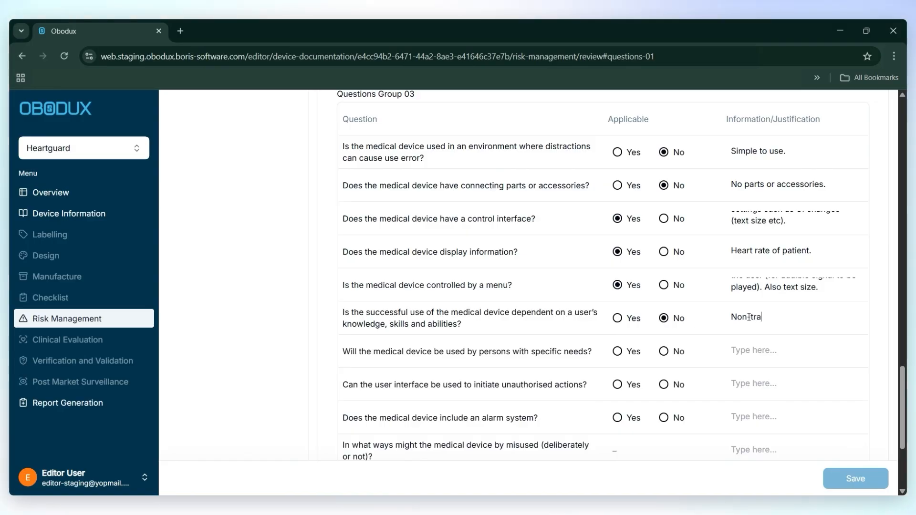
text(ined staff and also pa)
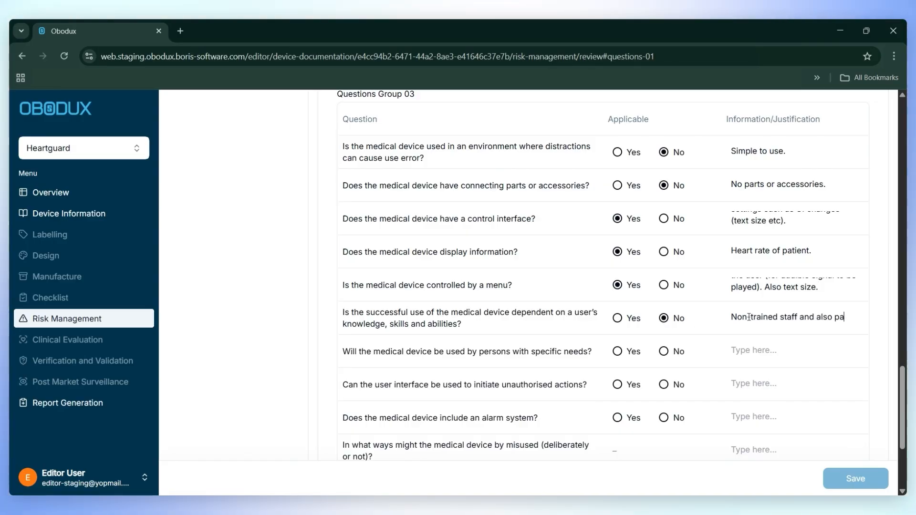
text(tients can use with no trai)
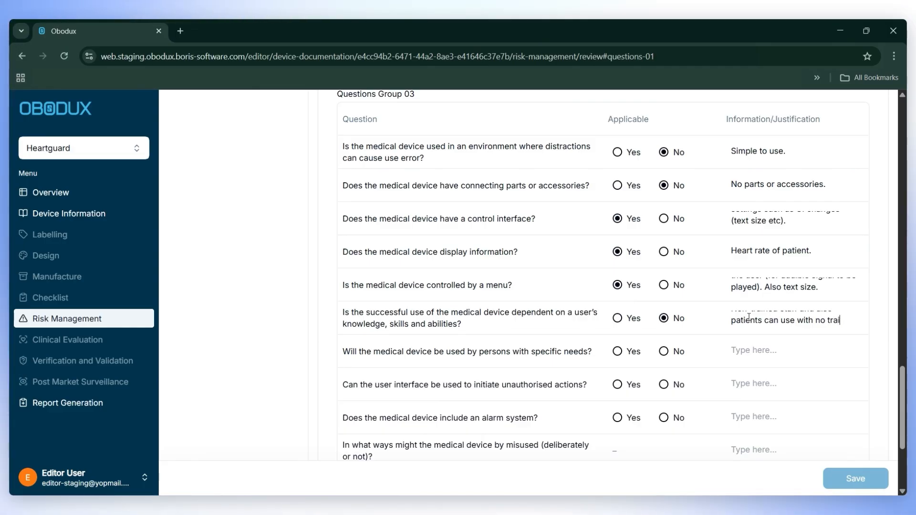
text(ning.)
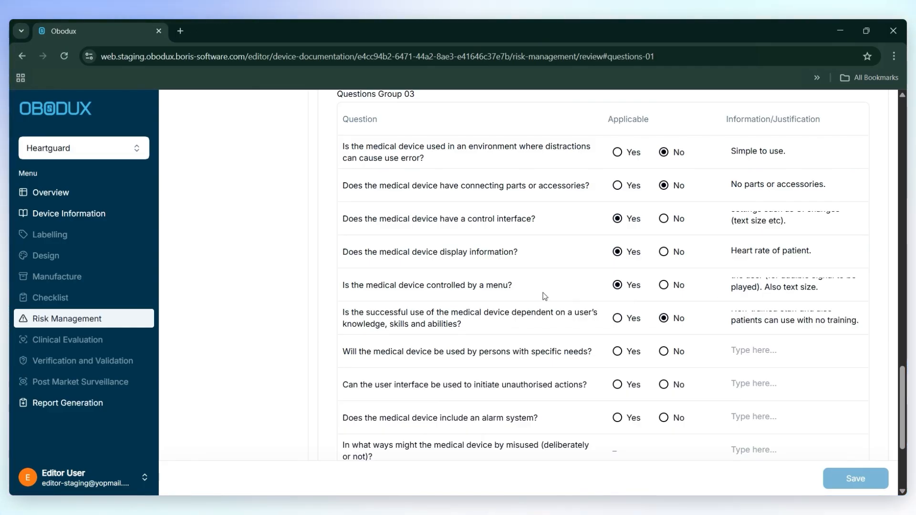
Answer No for use by persons with specific needs, with the justification "All patients can use device.".
scroll(541, 296, down, 4)
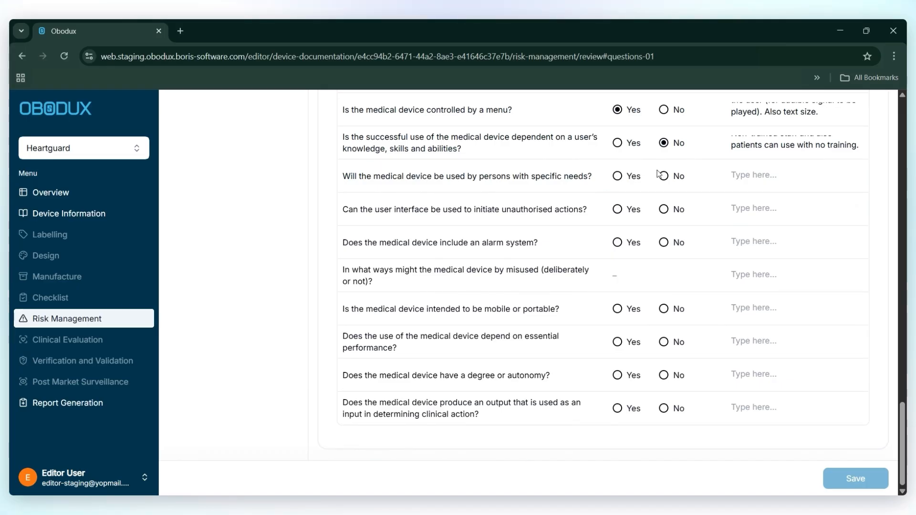
click(739, 183)
text(All p)
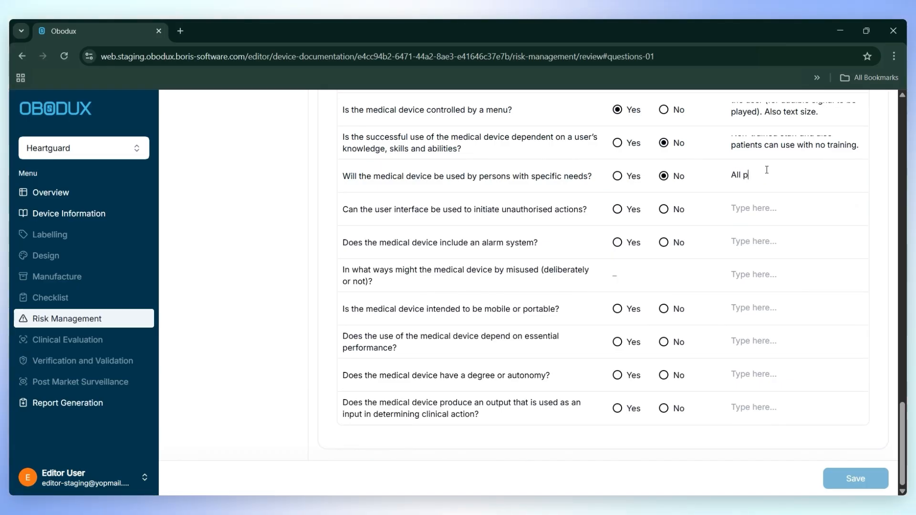
text(atients can use device.)
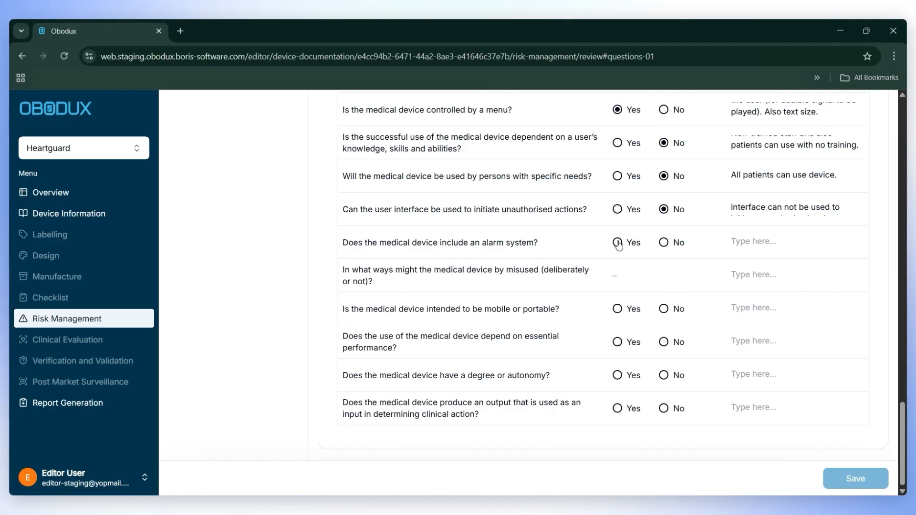
Answer Yes for an alarm system with the information "Min and Max heart rate.", and enter "N/A" for ways the device might be misused.
click(767, 243)
text(Min )
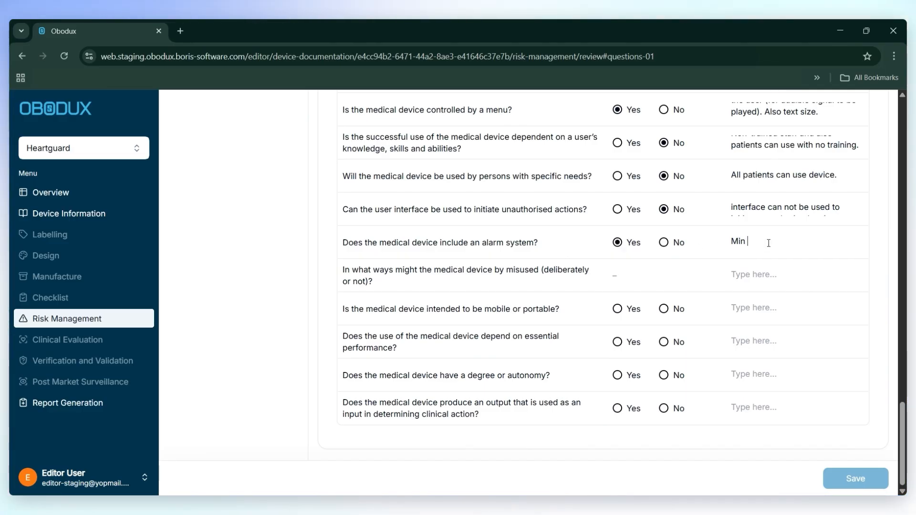
text(and Max hear)
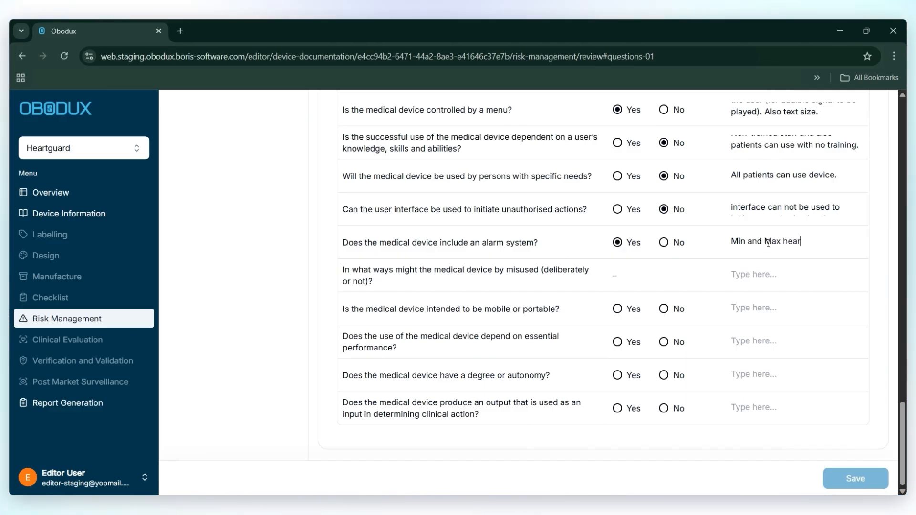
text(t rate.)
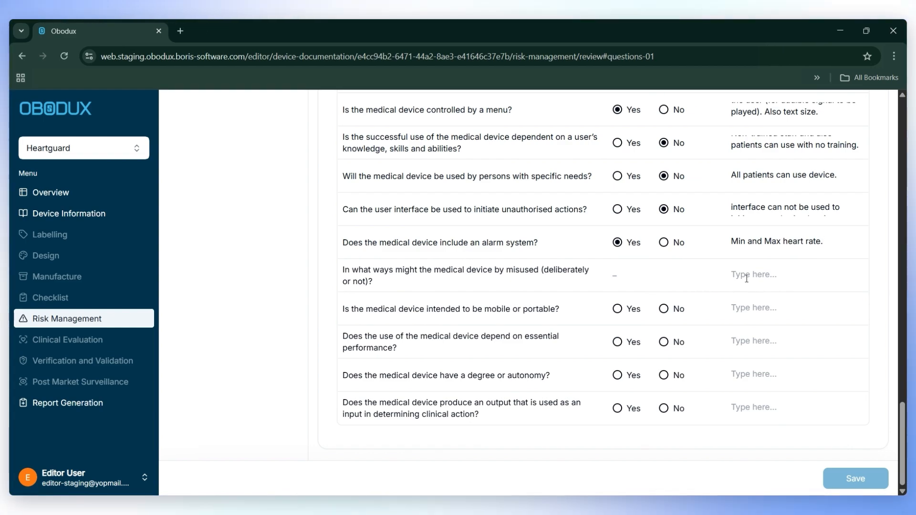
click(761, 273)
text(N/A)
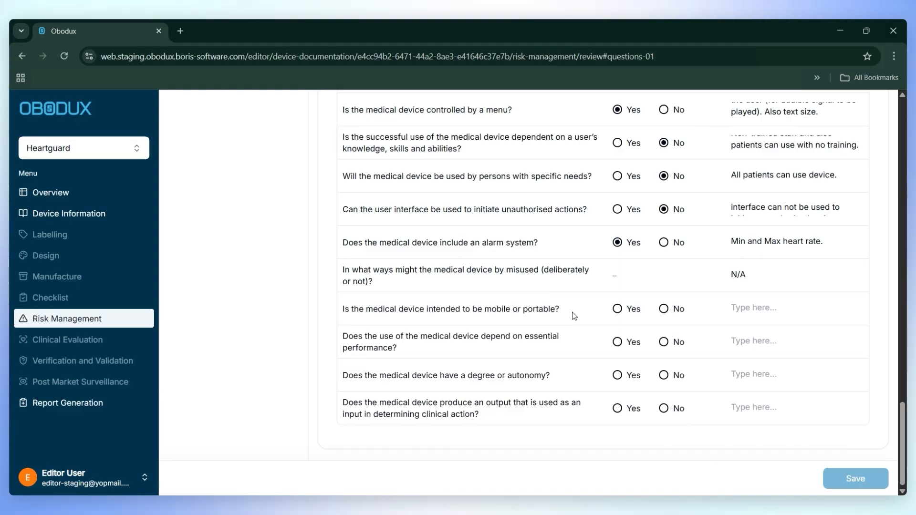
Answer Yes for whether the device is intended to be mobile or portable, with the information "Placed on patients arm".
click(617, 308)
click(758, 306)
text(Pla)
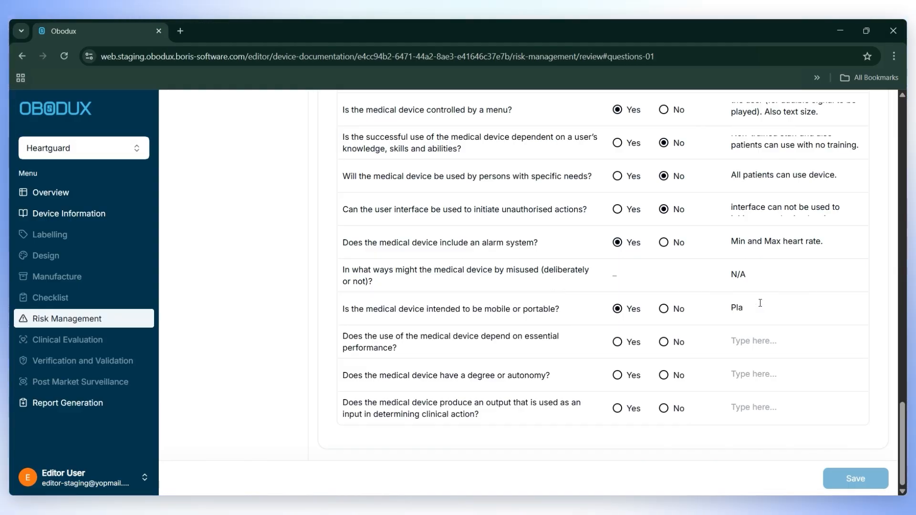
text(ced on patients arm)
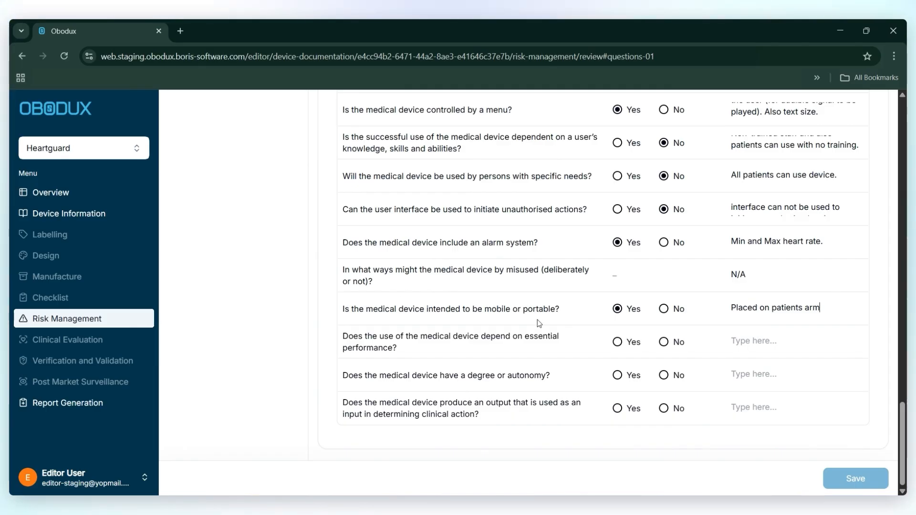
Answer Yes for dependence on essential performance, with the information "Correct and accurate heart rate monitoring and display.".
click(617, 342)
click(746, 335)
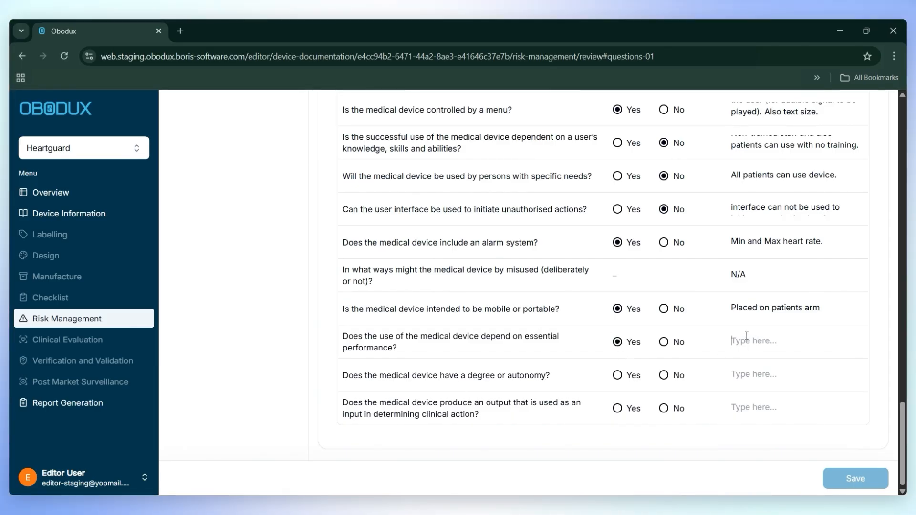
text(Correct and accurate )
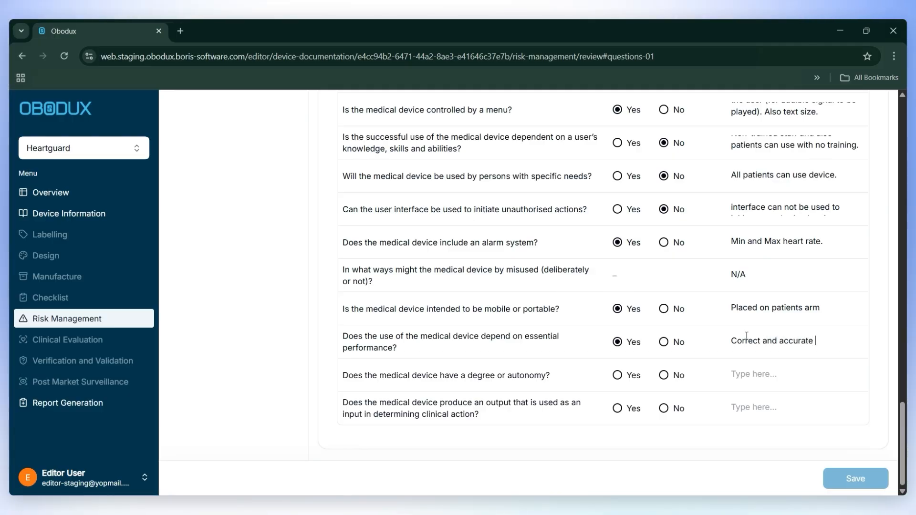
text(heart rate monitoring and display.)
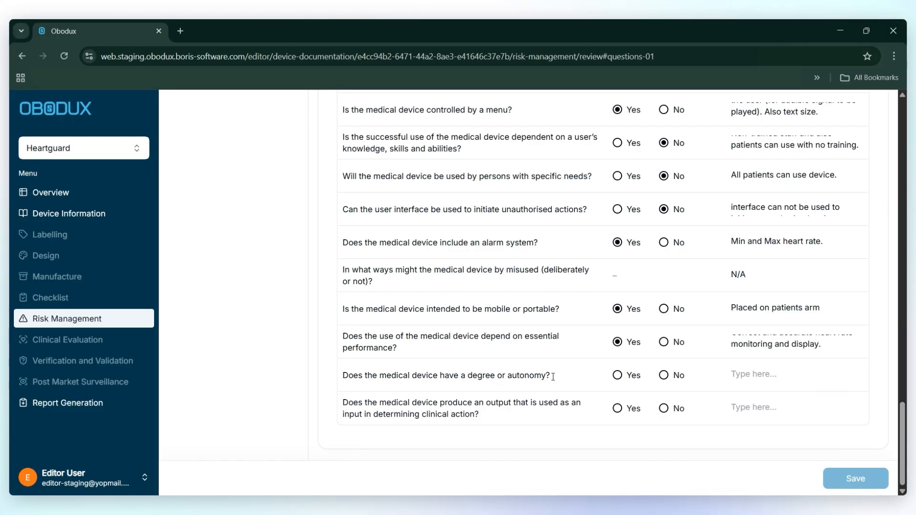
Answer No for whether the medical device has a degree of autonomy, with the justification "N/A".
click(663, 377)
click(751, 374)
text(N/A)
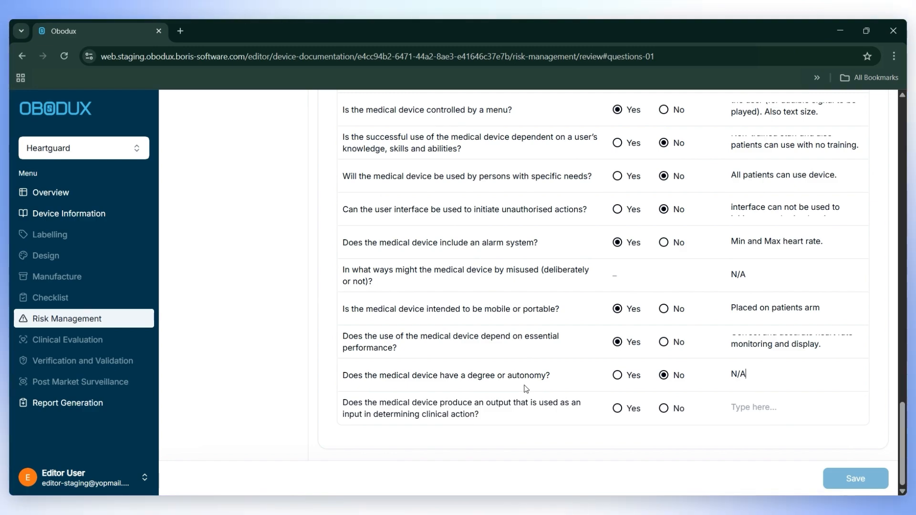
Answer Yes for producing an output used as an input in determining clinical action, with the information "Heart rate".
click(618, 409)
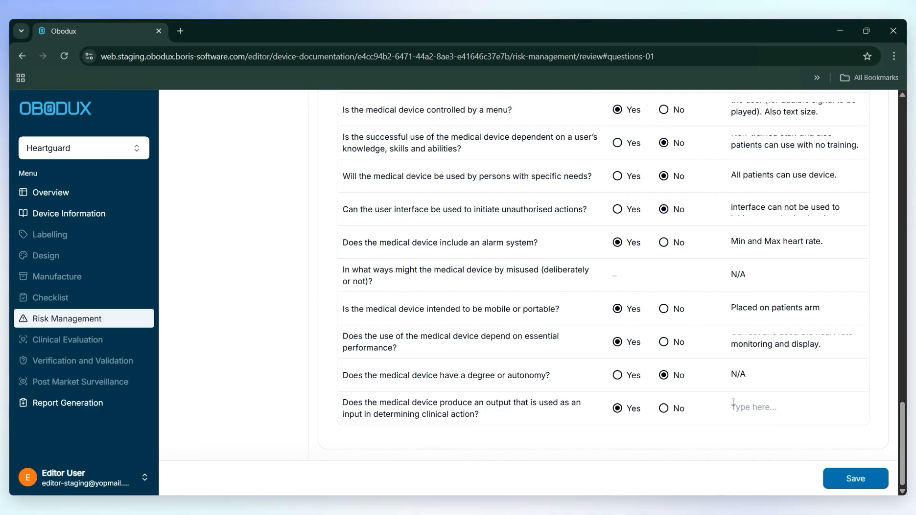
click(733, 403)
text(Heart rate)
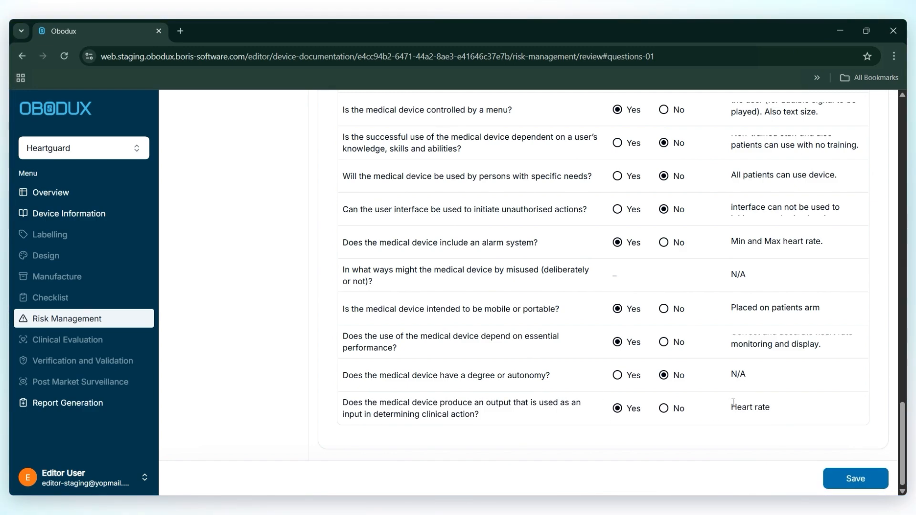